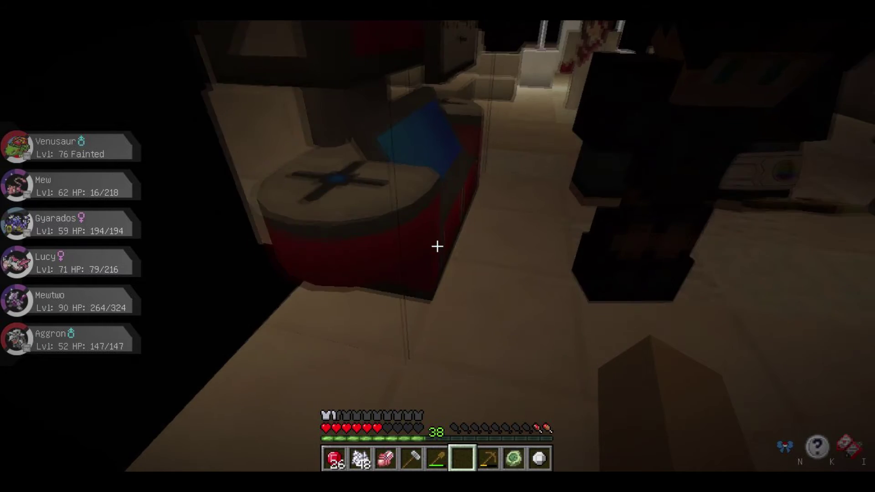
right_click(437, 246)
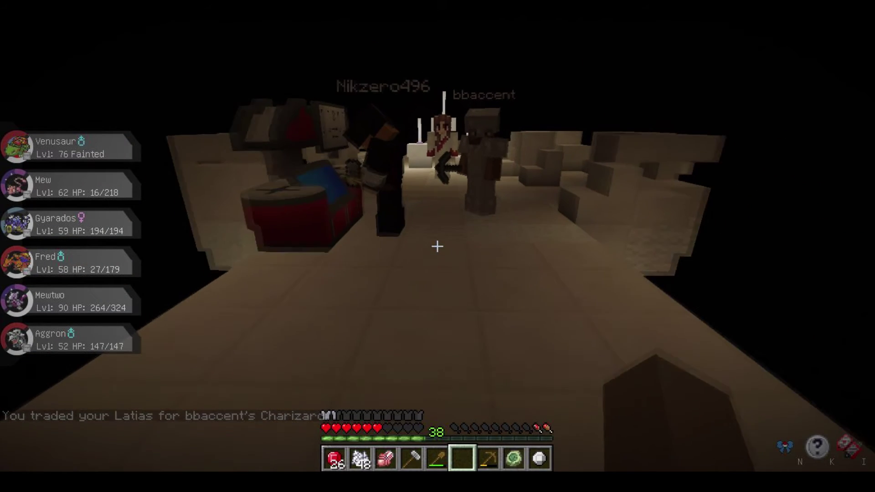
- Look through the inventory and get the Full Restore ready for Fred
key(e)
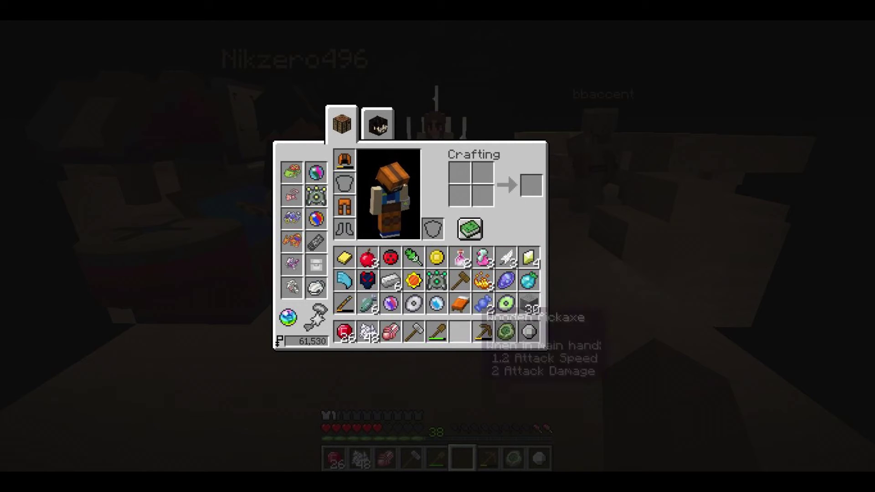
key(e)
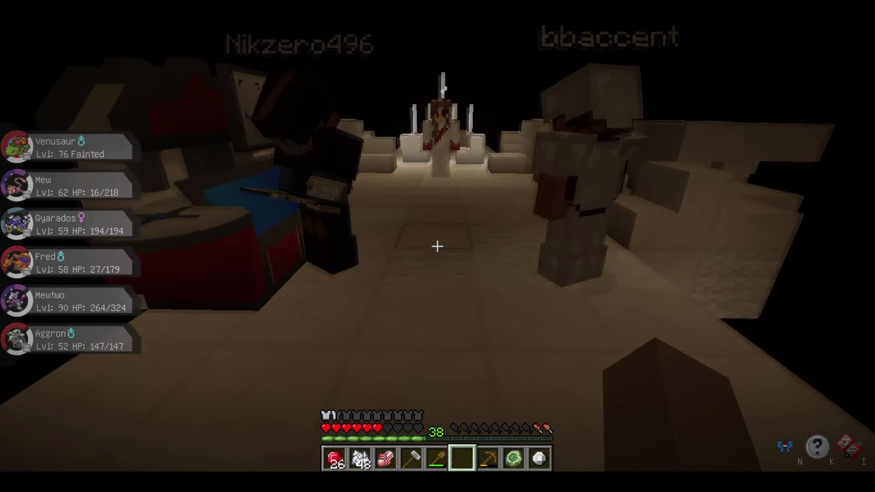
key(e)
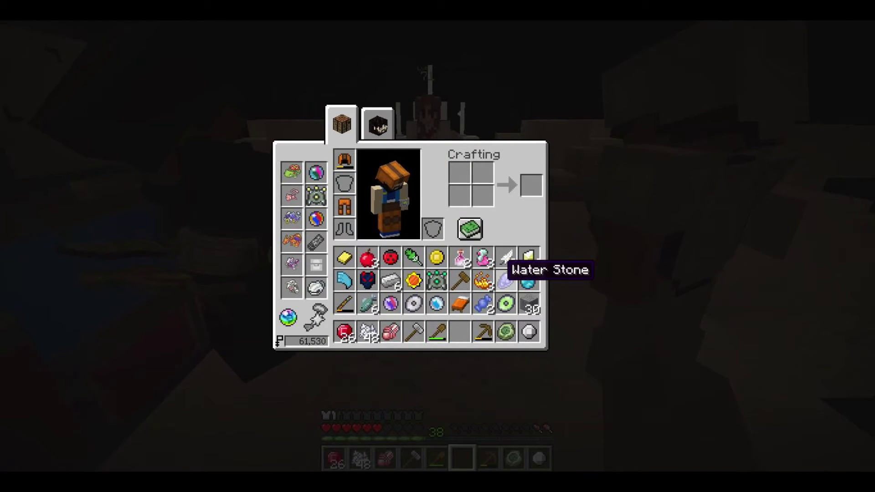
key(e)
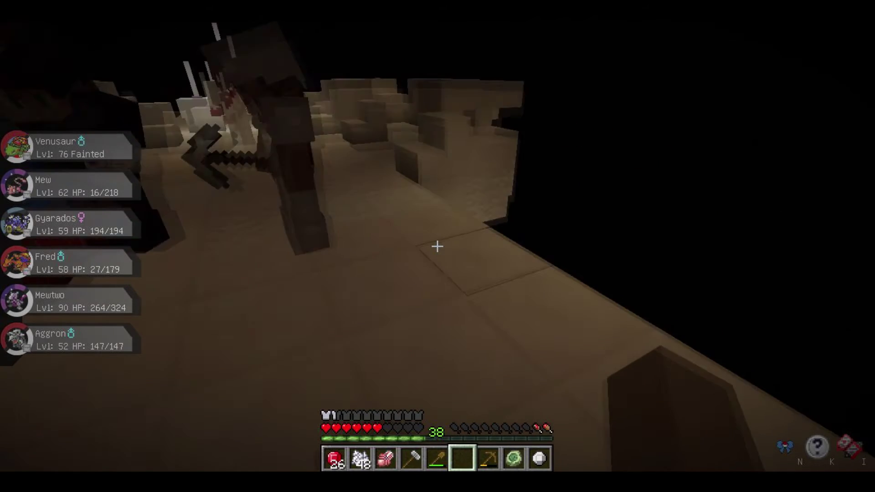
key(e)
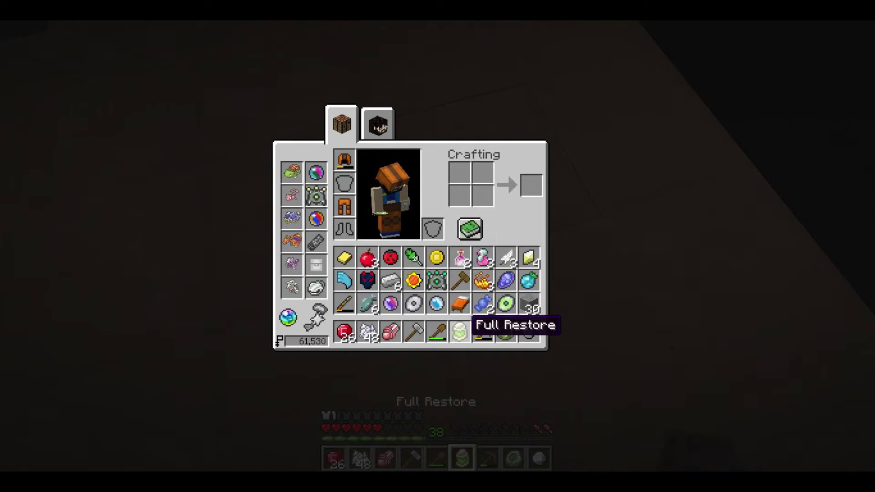
key(e)
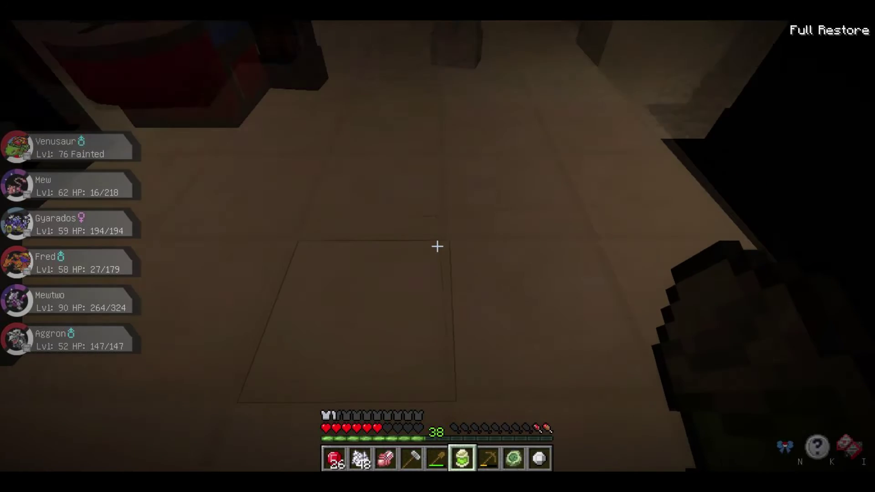
key(e)
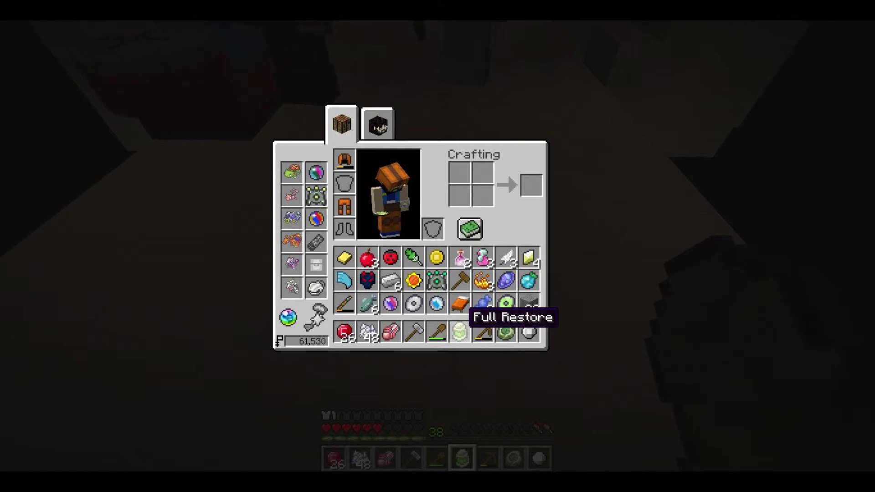
key(e)
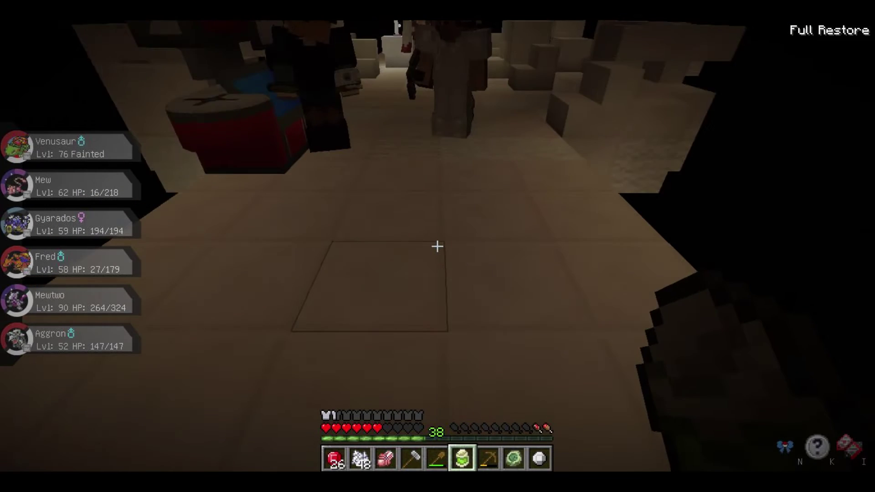
- Heal Fred with the Full Restore and walk up to Elite Four Plaina at the altar
key(w)
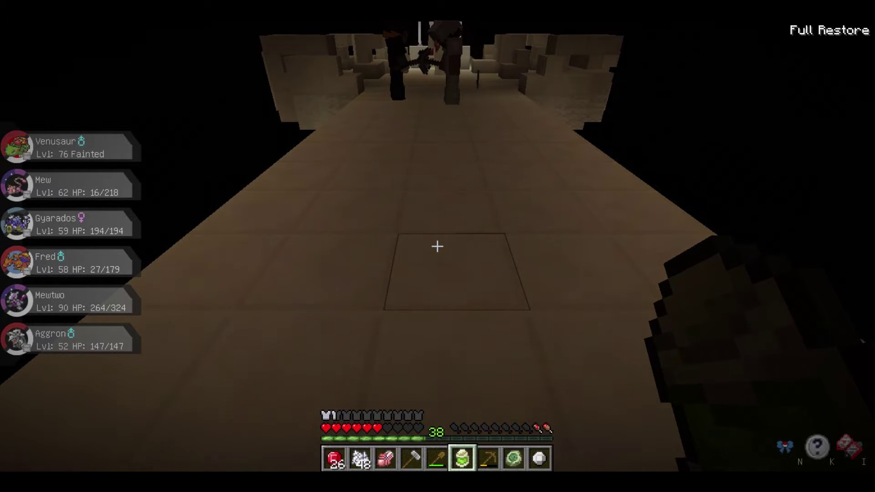
key(r)
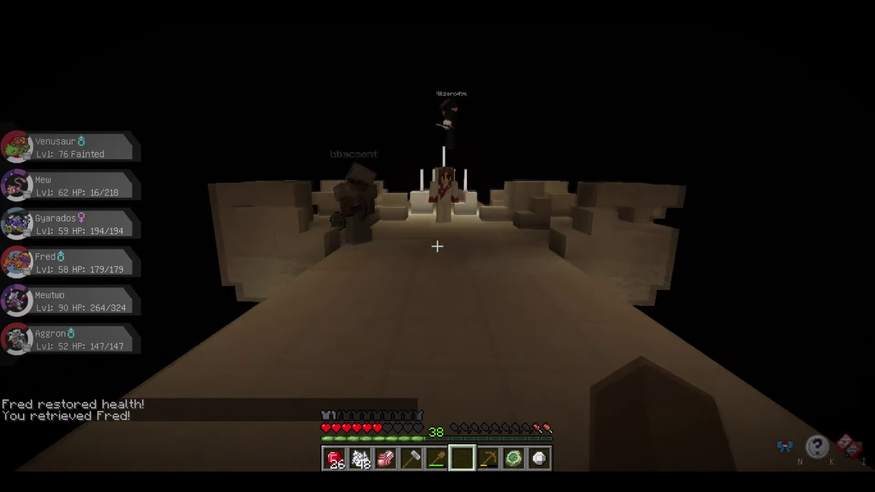
key(w)
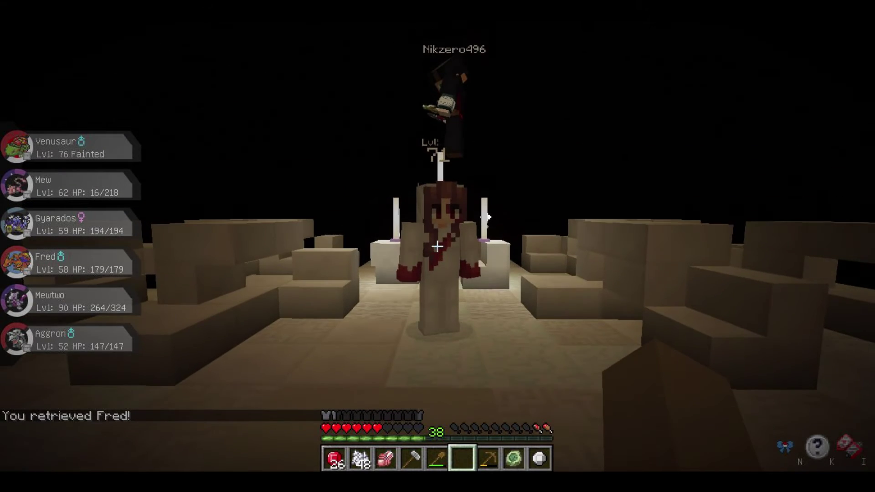
- Send Fred out against Stantler, use Fire Spin, then bring up the party to swap him
key(r)
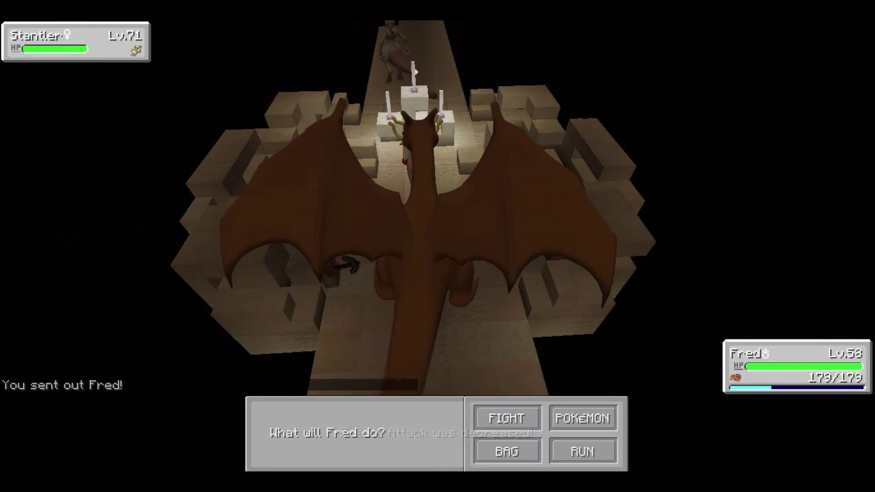
click(506, 418)
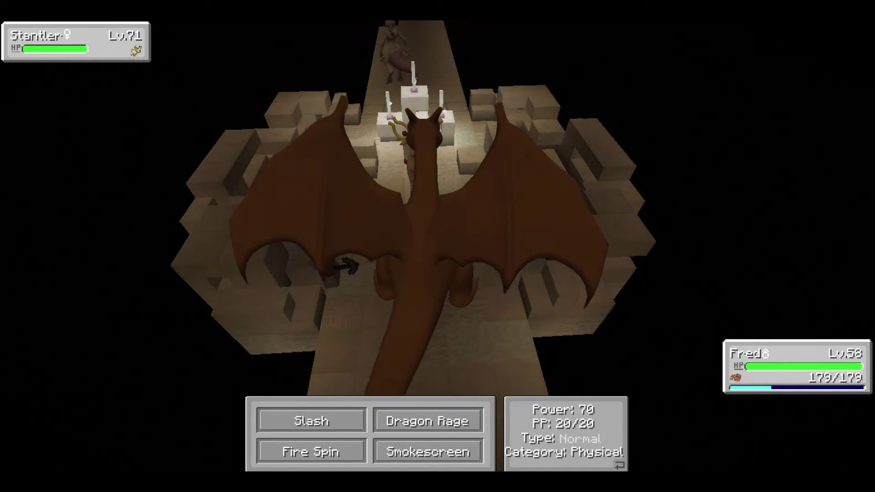
click(311, 452)
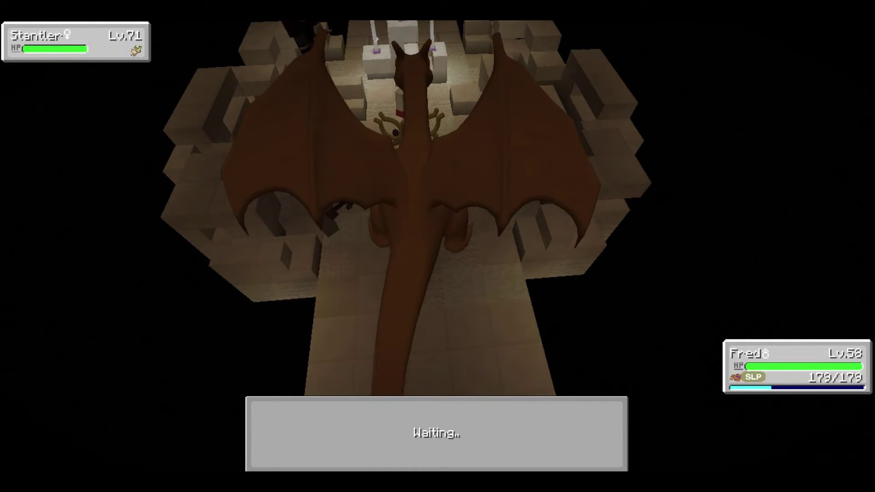
click(582, 417)
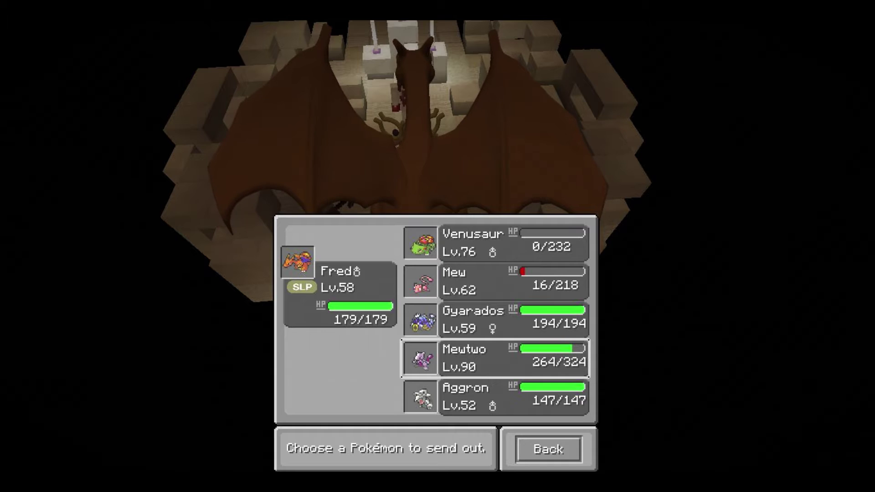
- Switch Mewtwo in for Fred and knock out Stantler with Aura Sphere
click(493, 357)
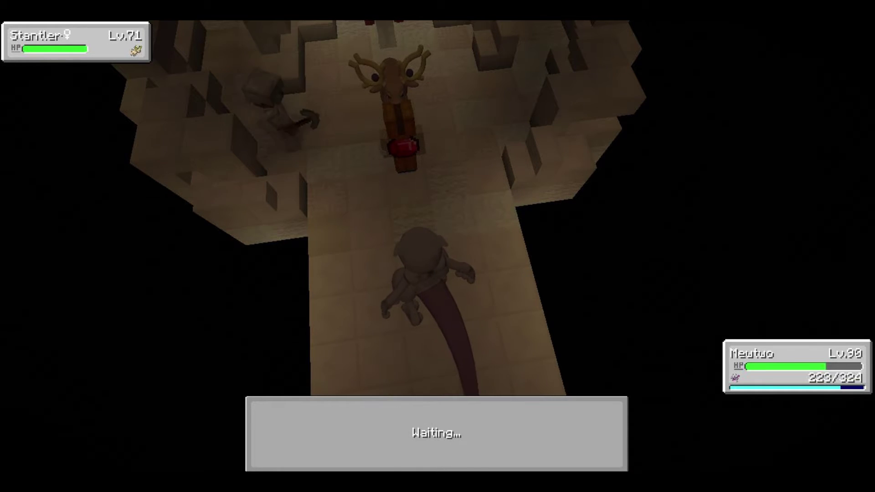
click(498, 418)
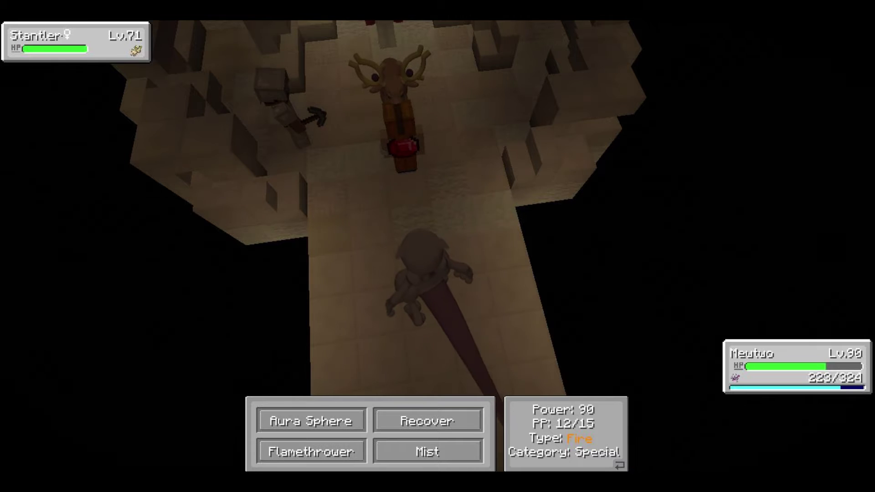
click(311, 421)
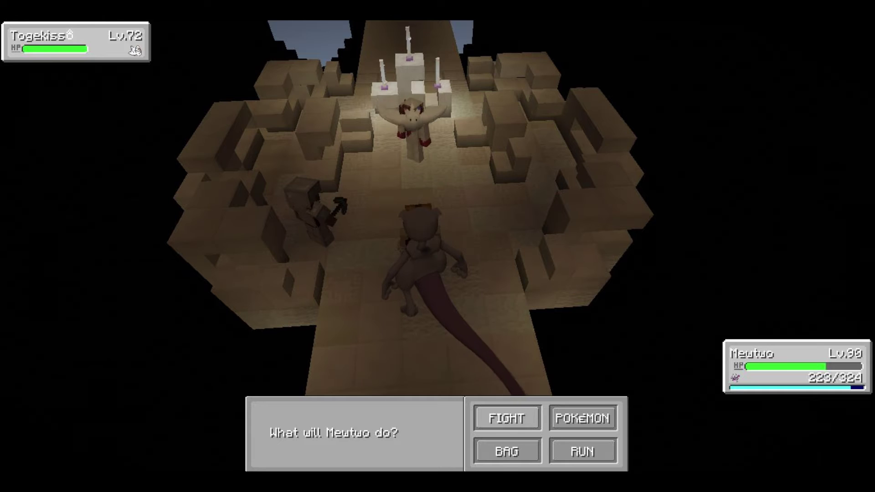
- Hit Togekiss with Aura Sphere, then Recover Mewtwo back to 310/324 HP
click(506, 417)
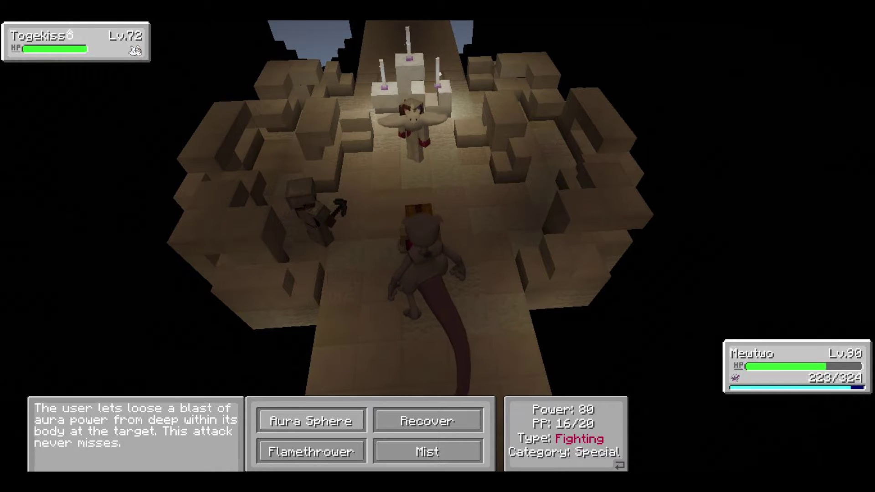
click(311, 421)
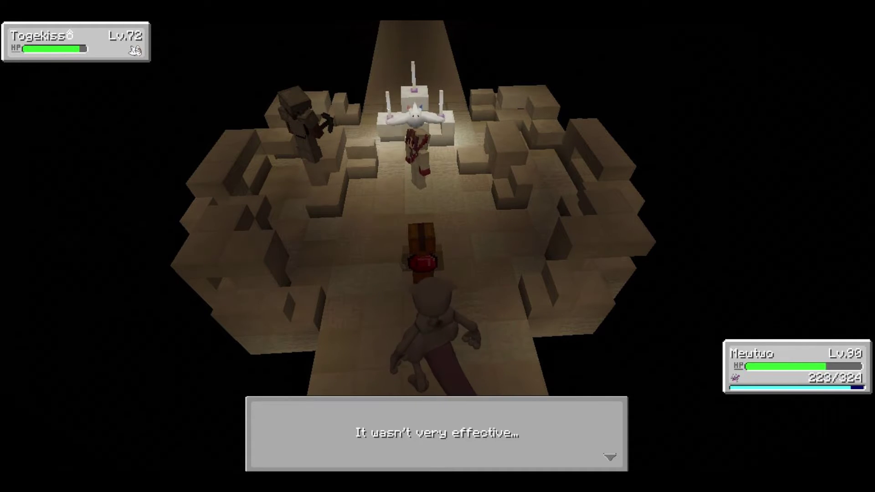
key(space)
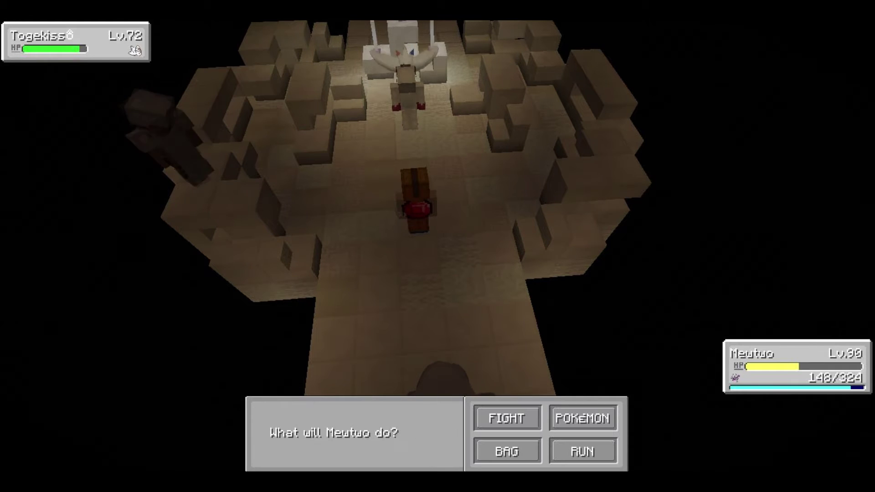
click(504, 416)
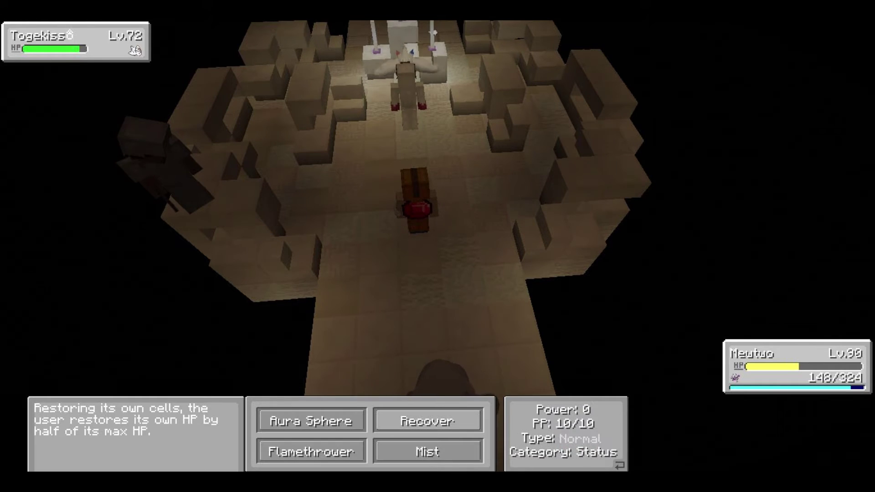
click(427, 421)
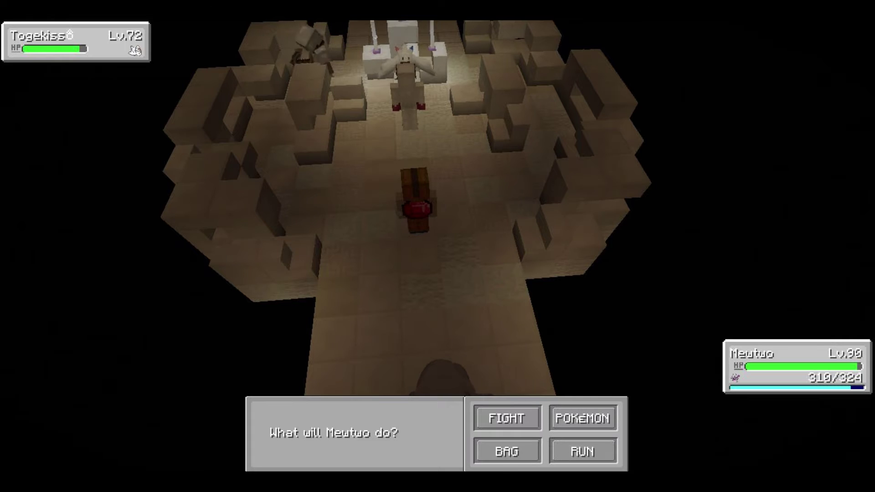
click(507, 417)
- Wear Togekiss down with Flamethrower and Aura Sphere, using Recover between hits
click(311, 451)
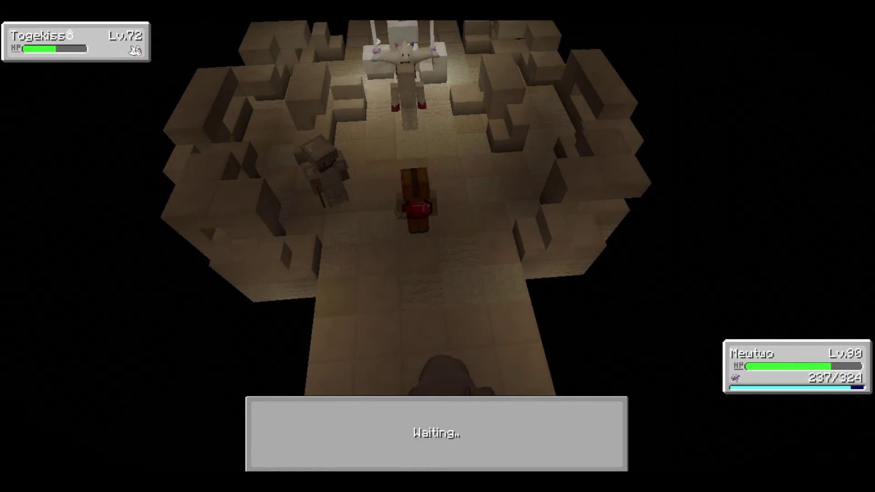
click(505, 416)
click(420, 418)
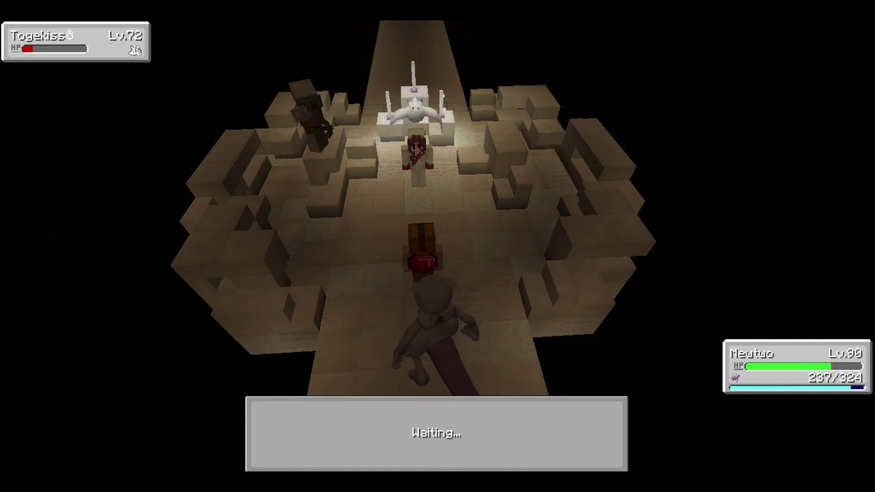
click(507, 417)
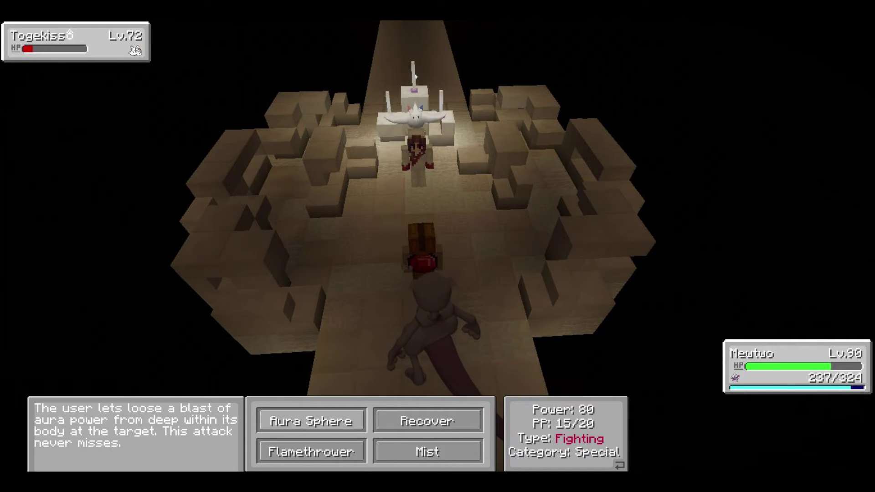
click(311, 422)
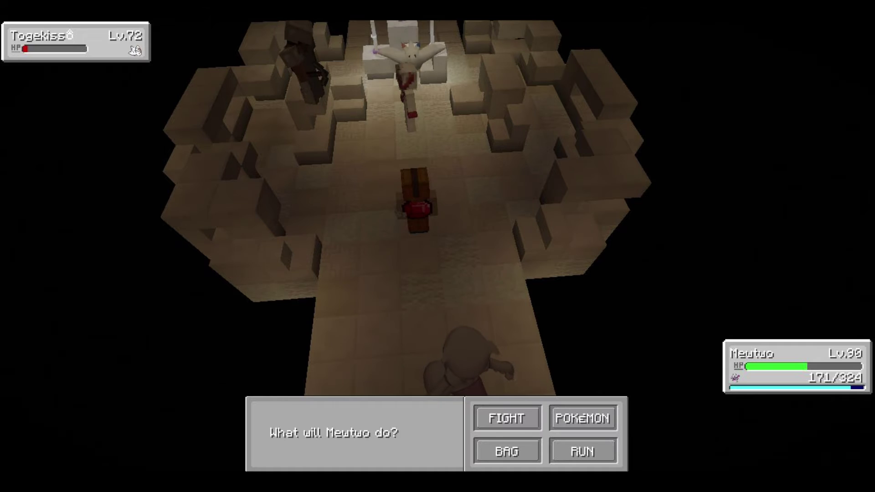
click(507, 417)
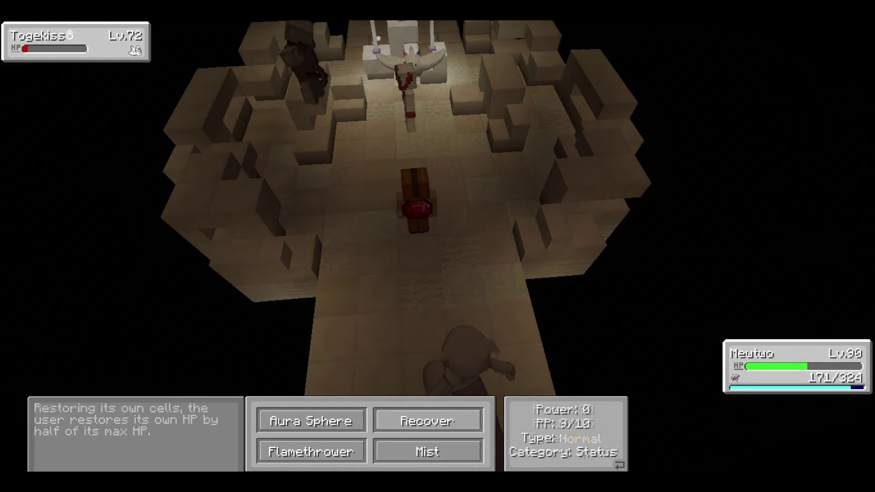
click(427, 421)
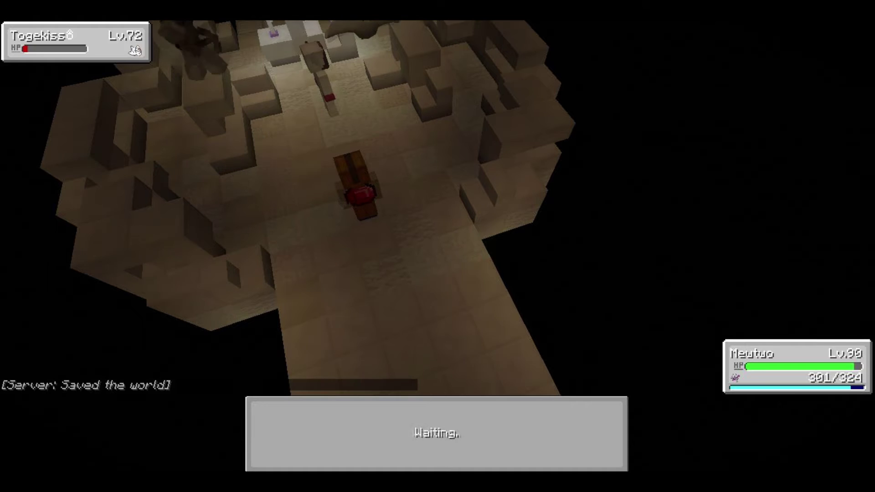
click(479, 419)
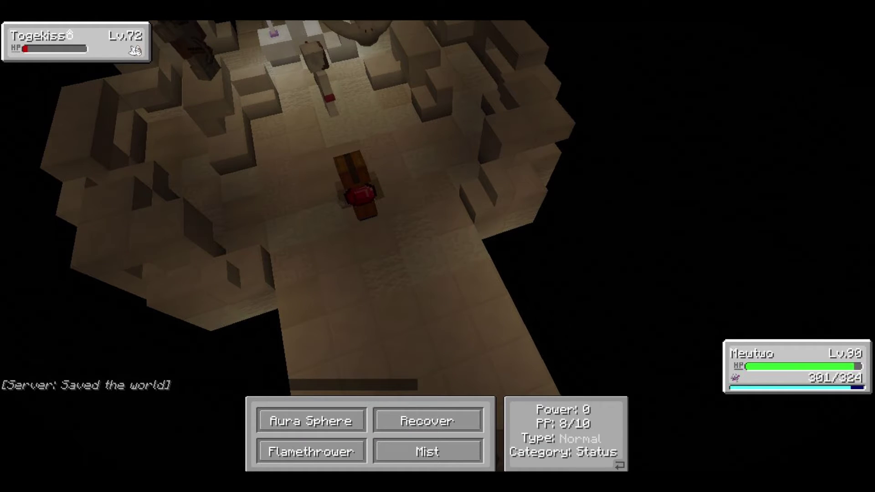
- Finish Togekiss and Girafarig, then open on Blissey with Flamethrower and Aura Sphere
click(310, 452)
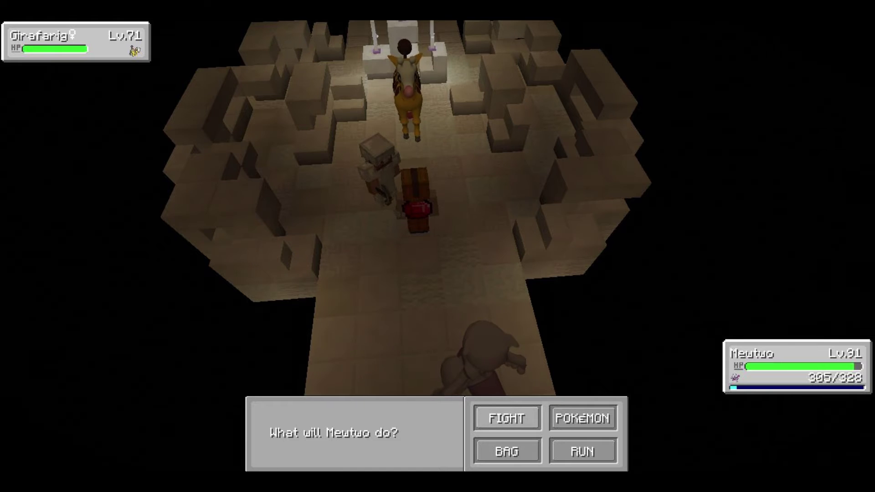
click(506, 418)
click(426, 449)
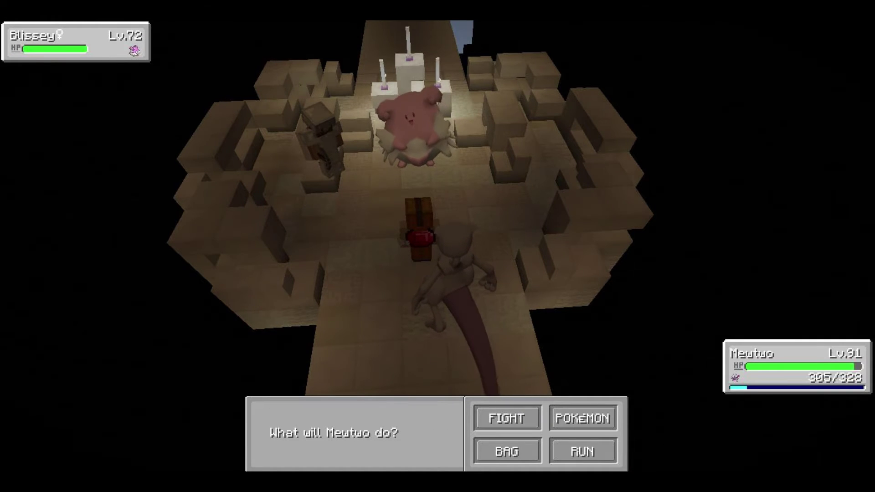
click(507, 418)
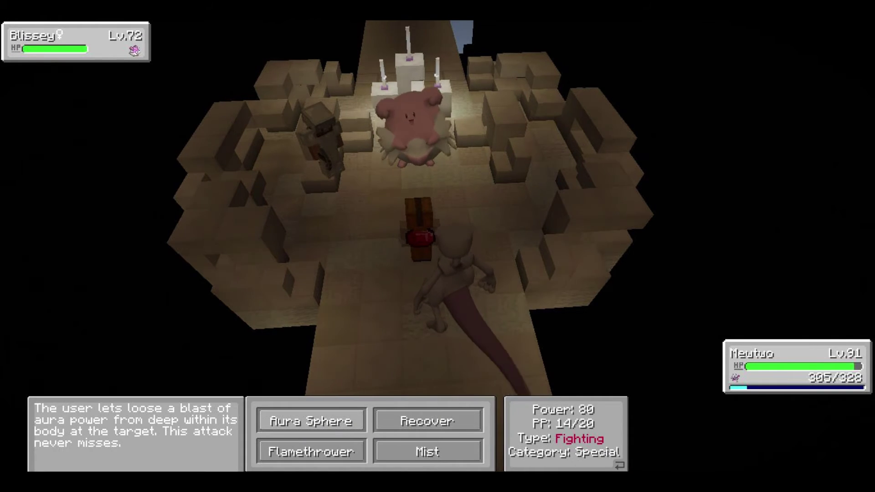
click(311, 451)
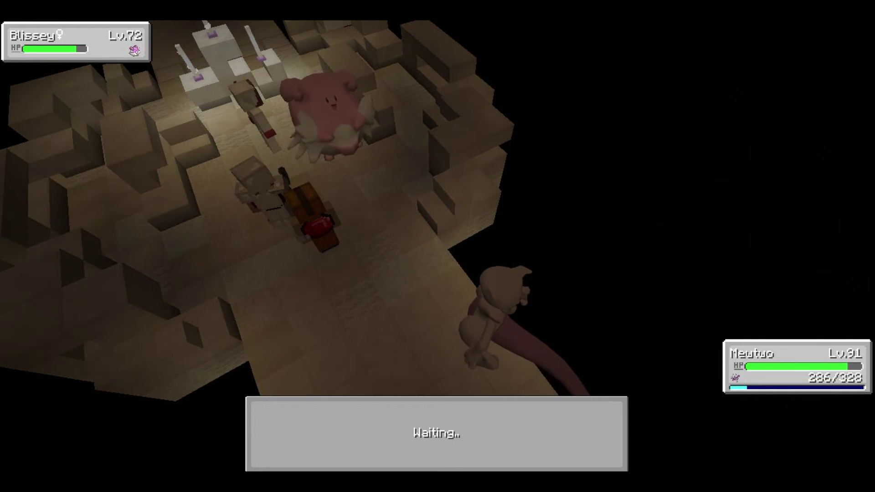
click(508, 417)
click(313, 417)
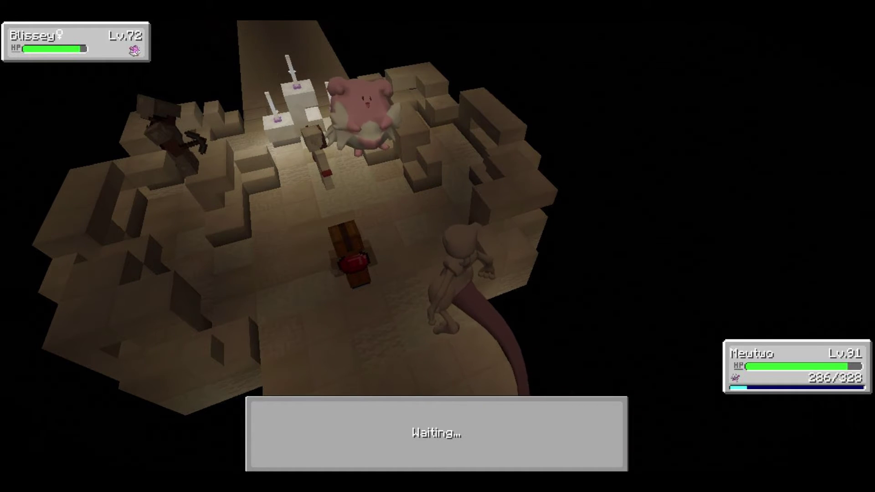
- Keep weakening Blissey with two more Aura Spheres and a Flamethrower
click(479, 419)
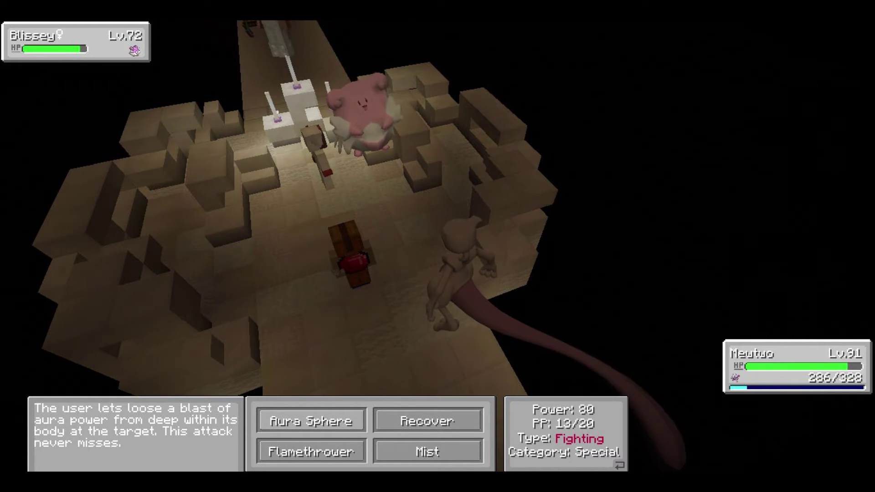
click(312, 421)
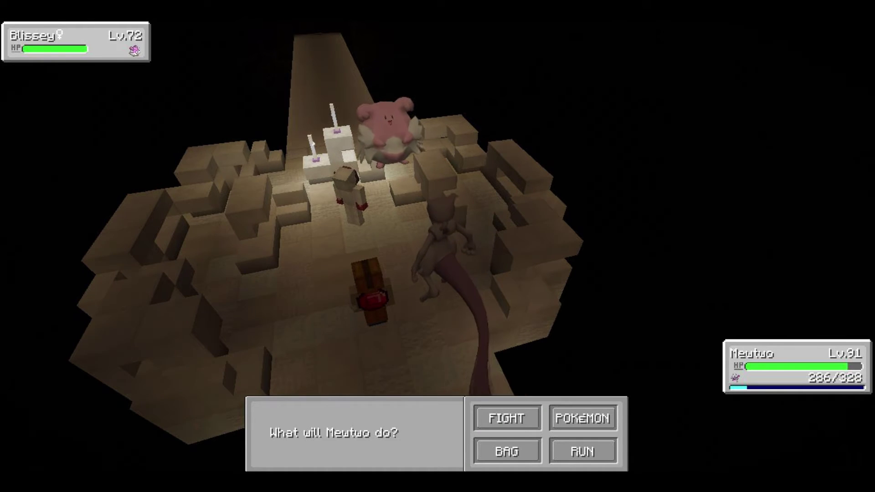
click(507, 417)
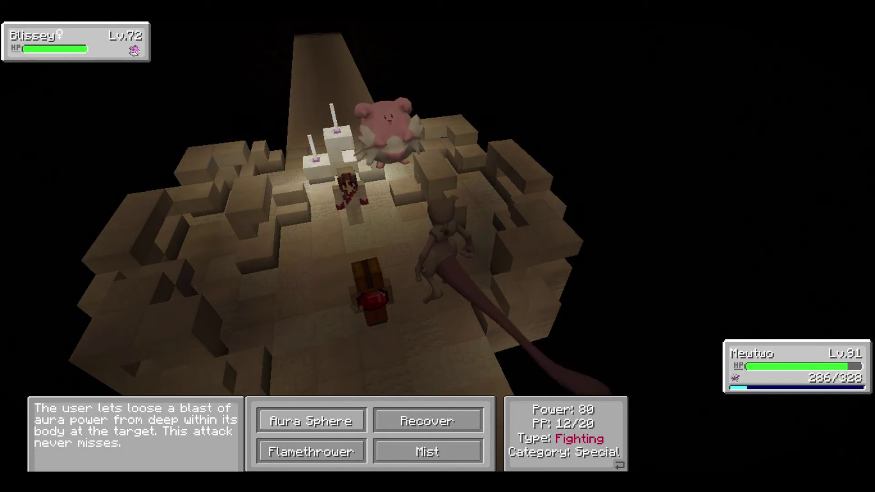
click(312, 421)
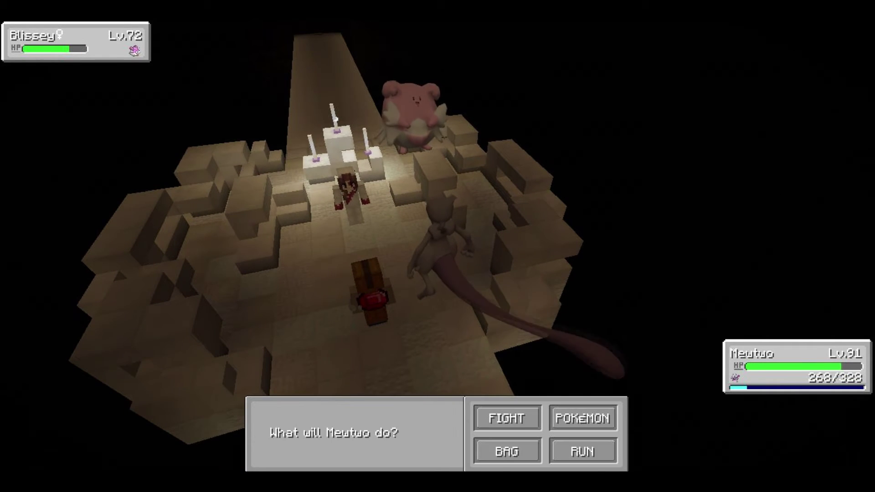
click(507, 417)
click(311, 451)
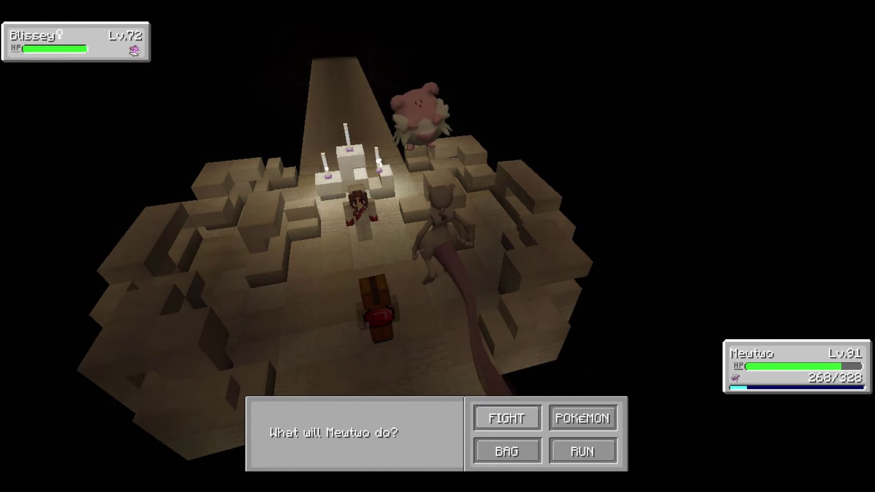
- Back out of the move list and switch Gyarados in for Mewtwo
click(506, 417)
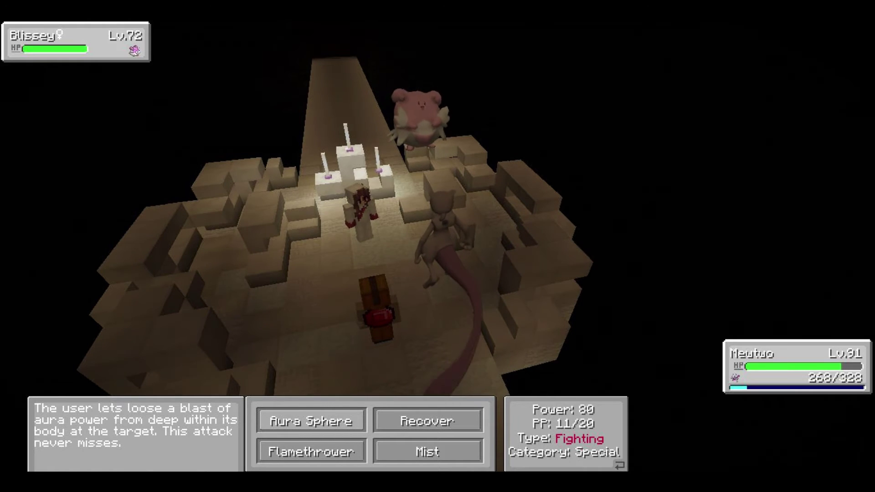
click(620, 465)
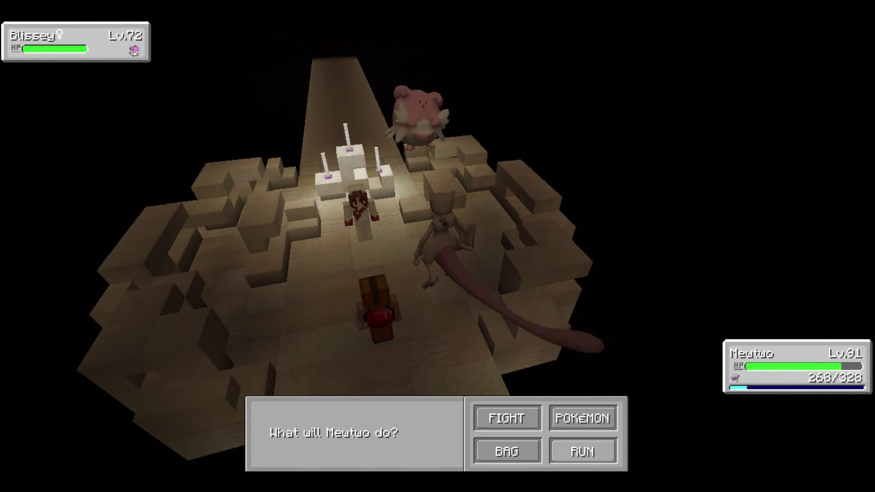
click(578, 415)
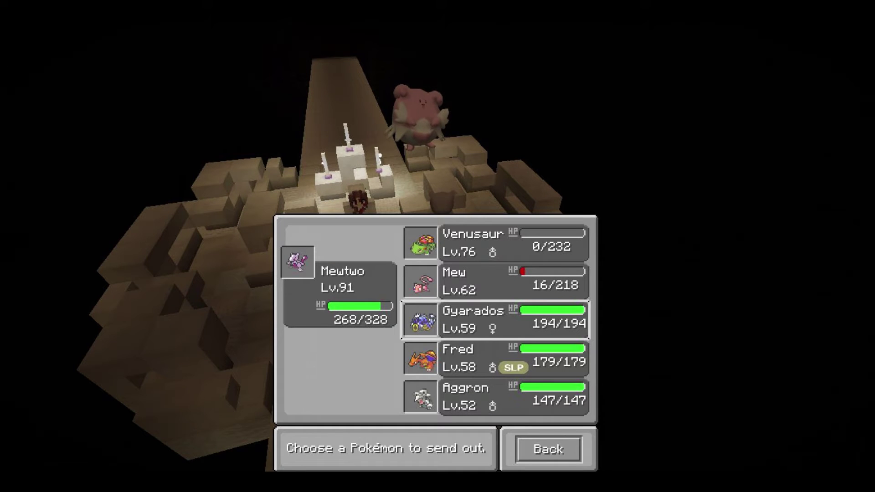
click(494, 319)
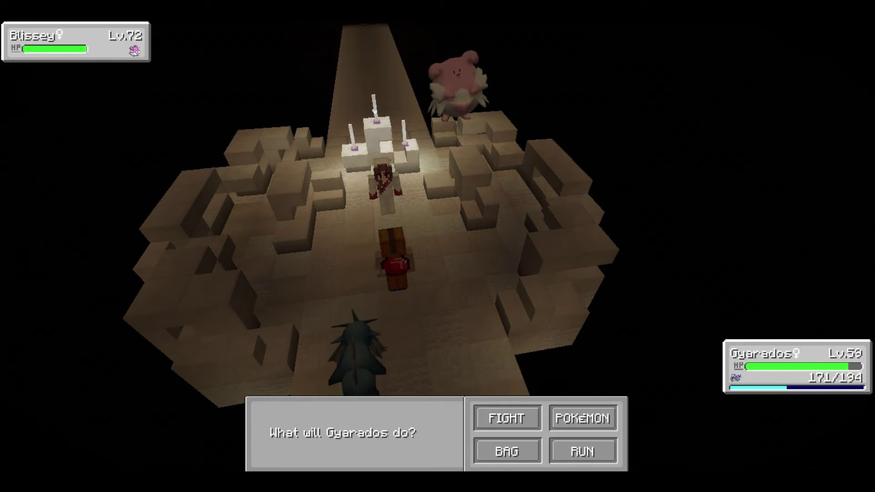
- Mega Evolve Gyarados while using Hurricane on Blissey, then follow with Hyper Beam
click(506, 417)
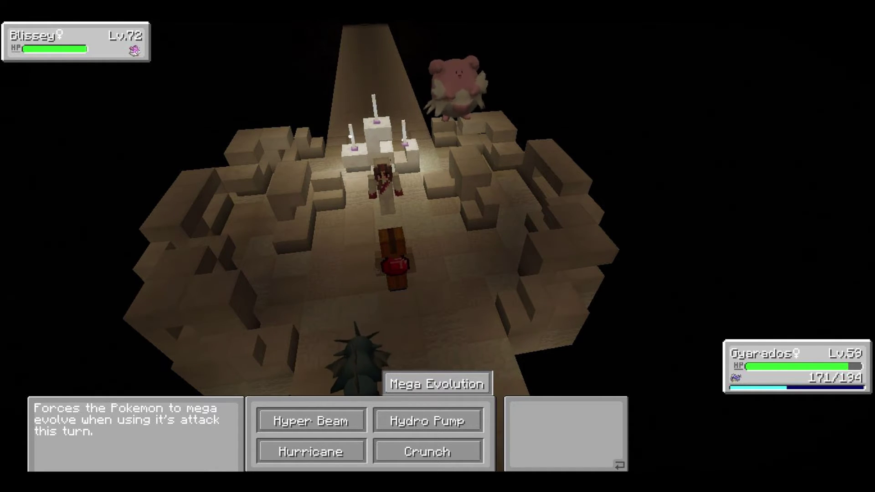
click(437, 383)
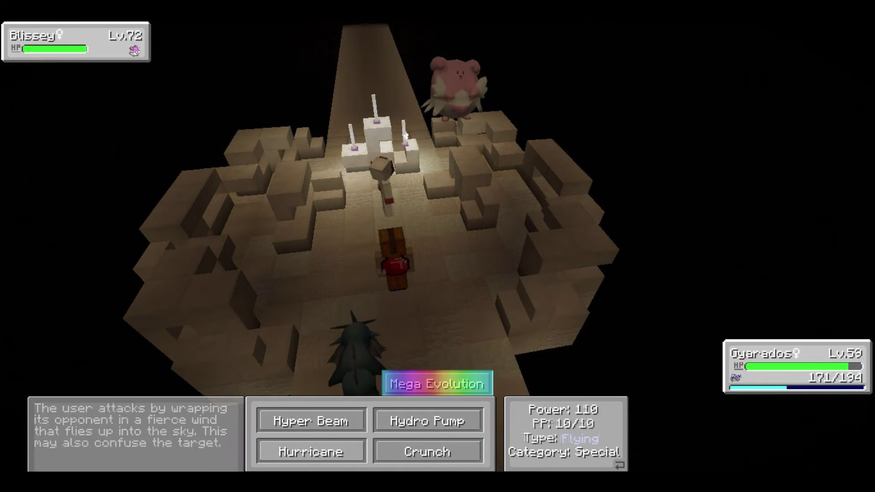
click(310, 452)
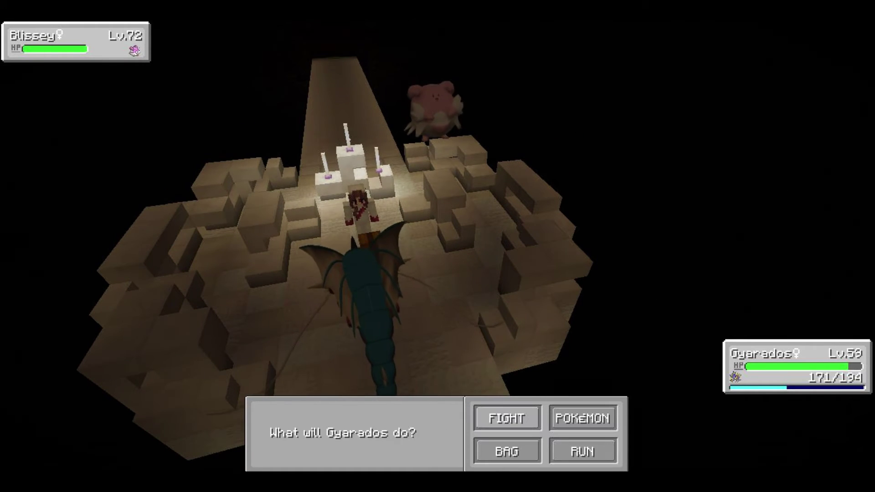
click(478, 419)
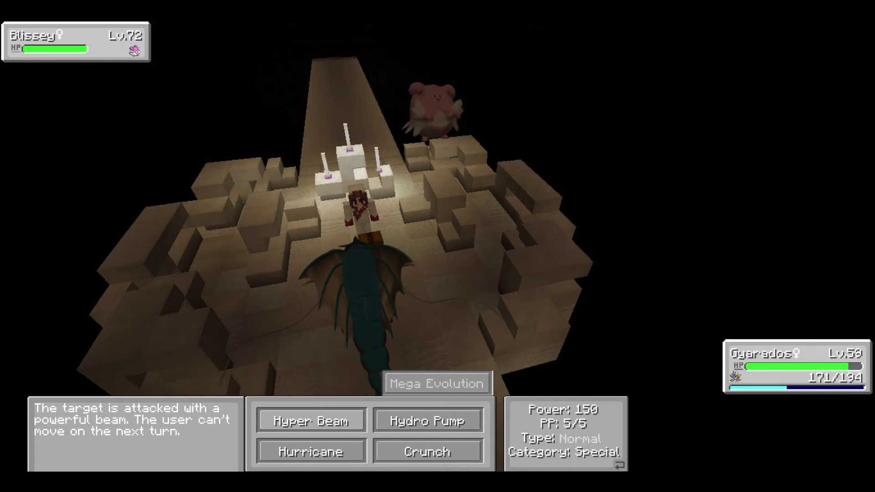
click(311, 422)
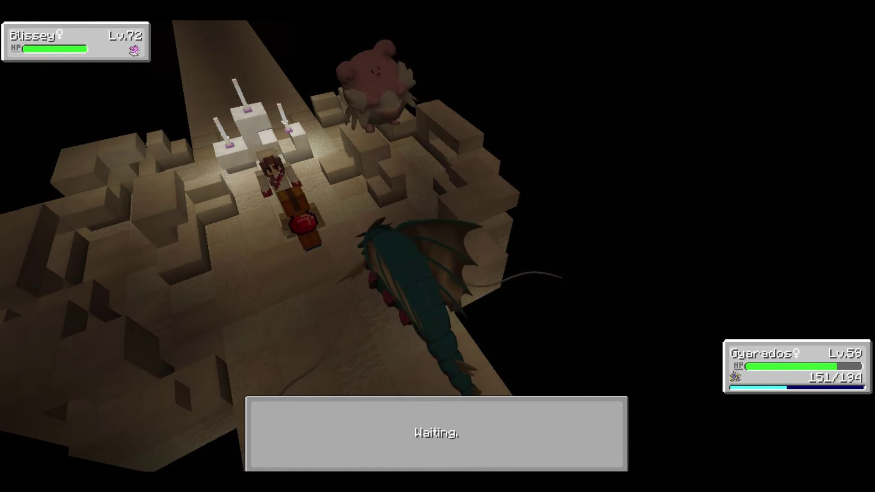
- Knock out Blissey with two Crunches
click(507, 417)
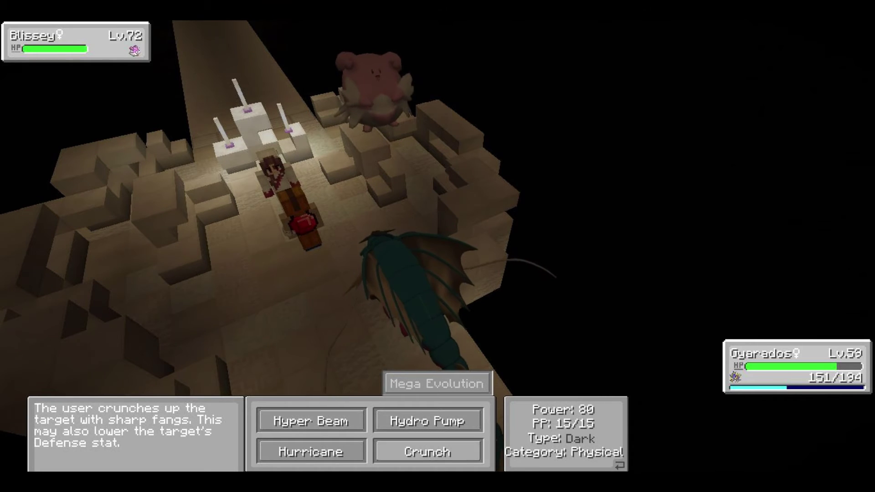
click(427, 452)
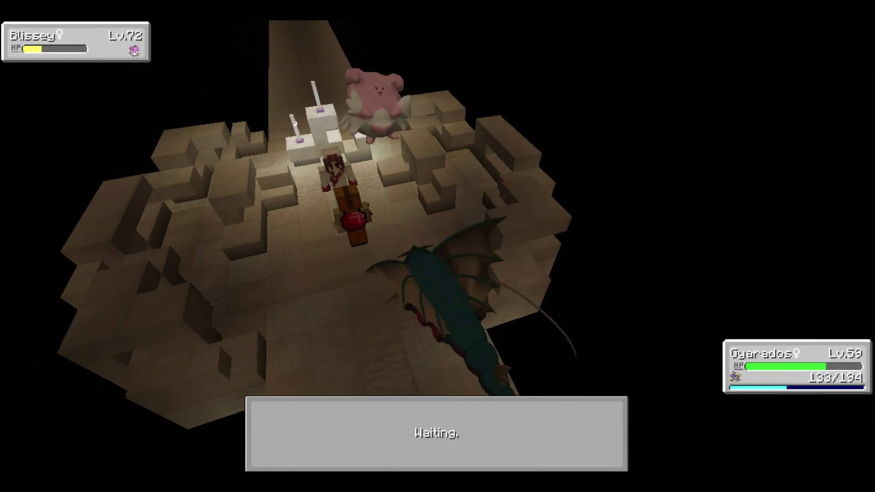
click(506, 418)
click(427, 451)
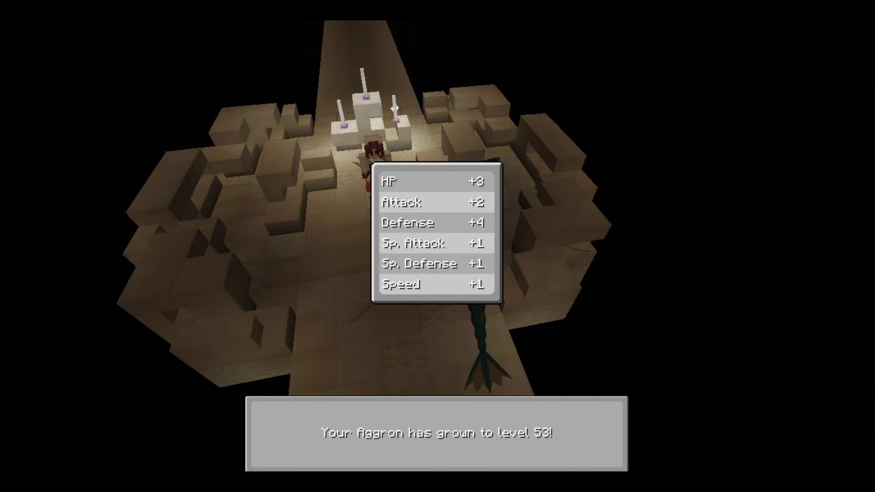
- Dismiss the level-up summary and Crunch Zangoose until Gyarados faints
key(Return)
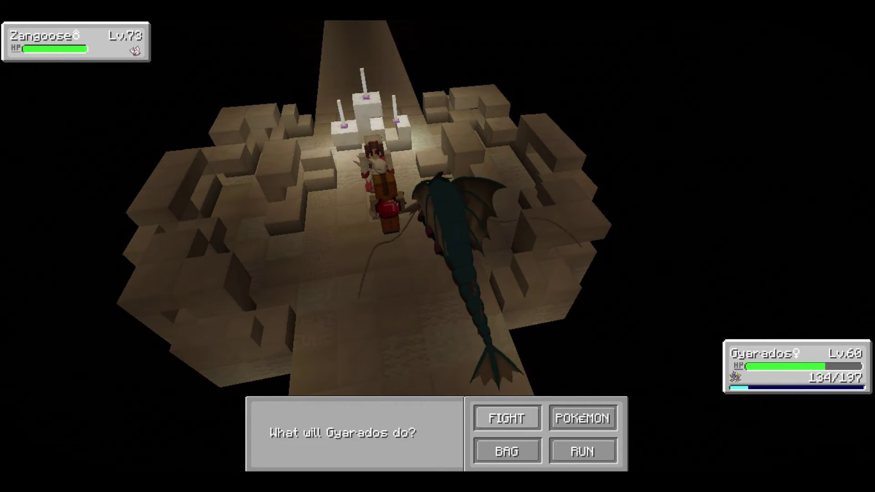
click(507, 418)
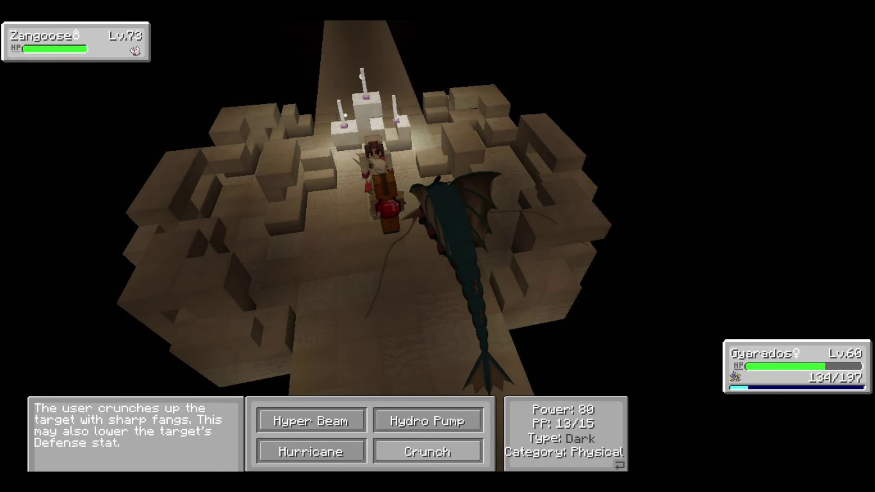
click(428, 451)
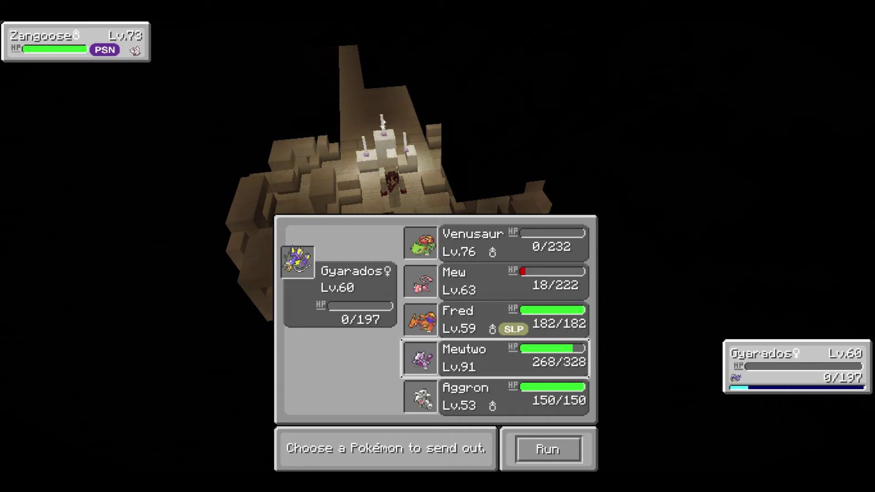
- Send Mewtwo back in and knock out Zangoose and Granbull to beat Plaina
click(495, 358)
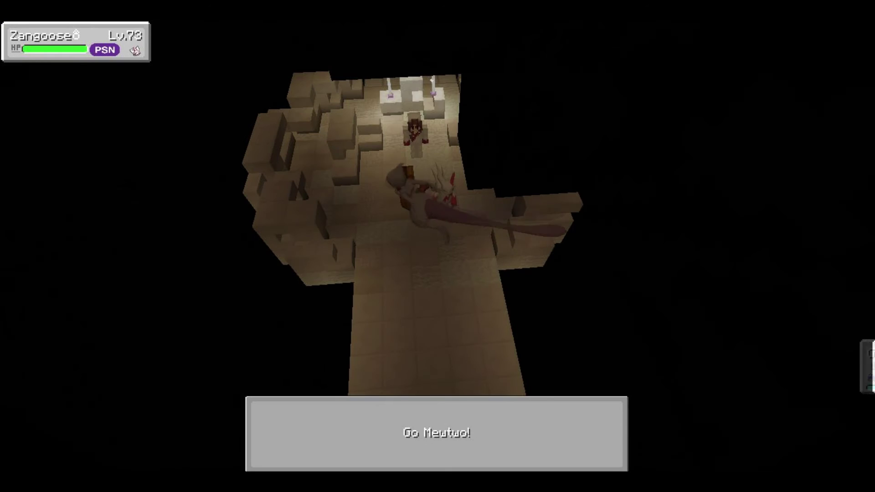
click(507, 418)
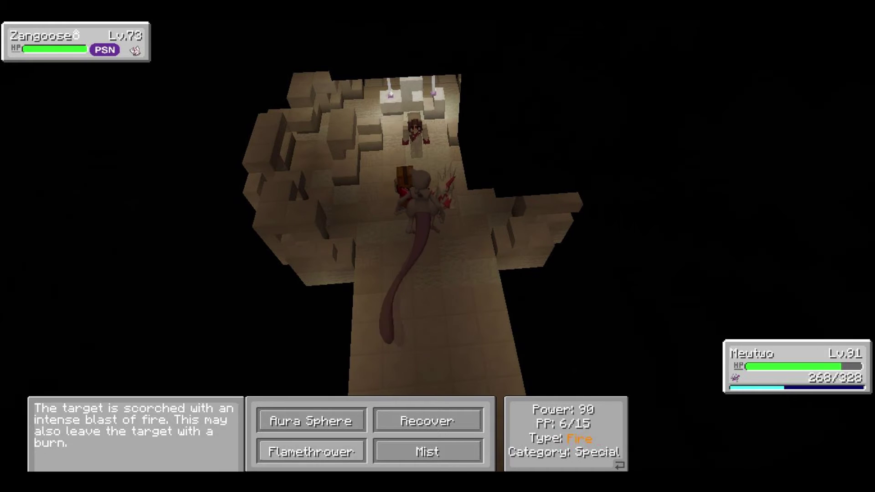
click(311, 420)
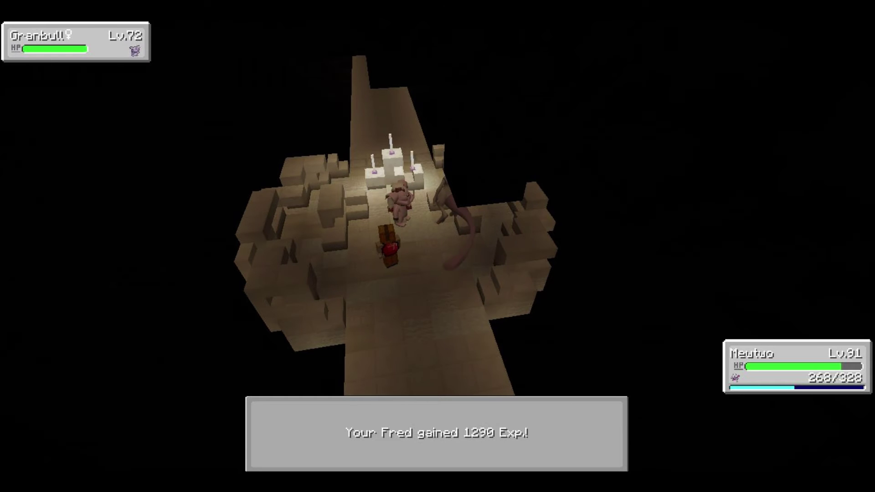
click(504, 416)
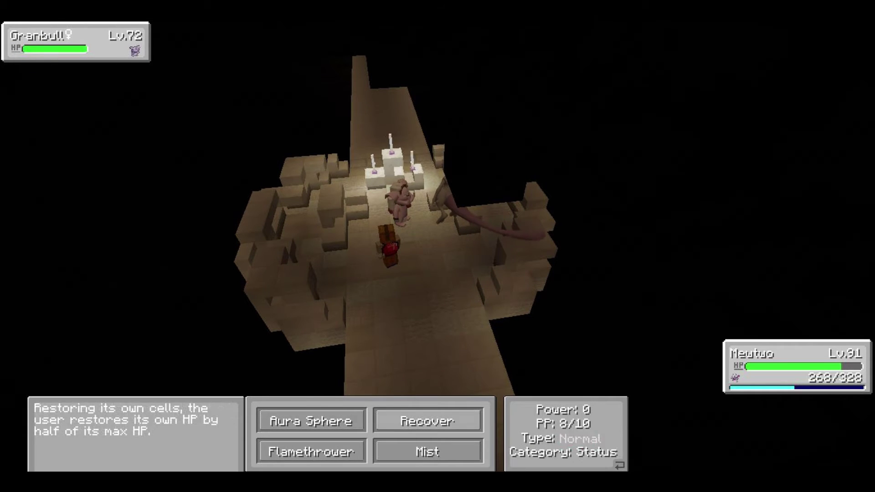
click(311, 420)
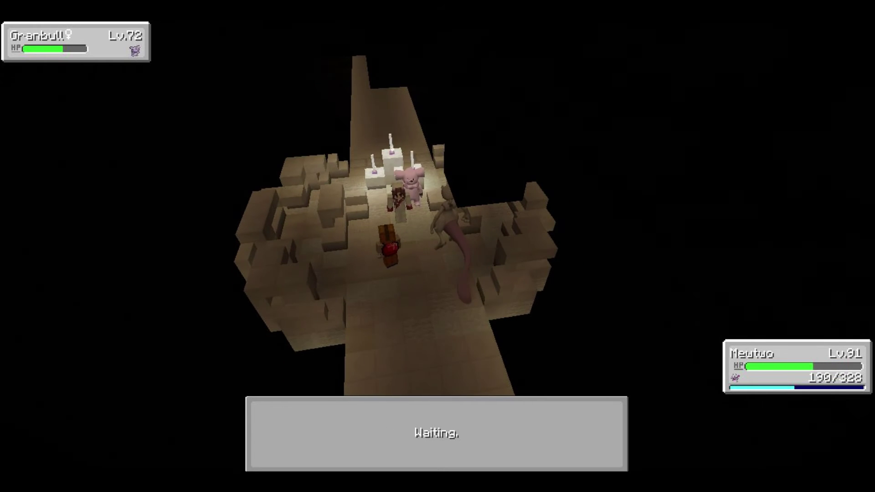
click(504, 416)
click(312, 451)
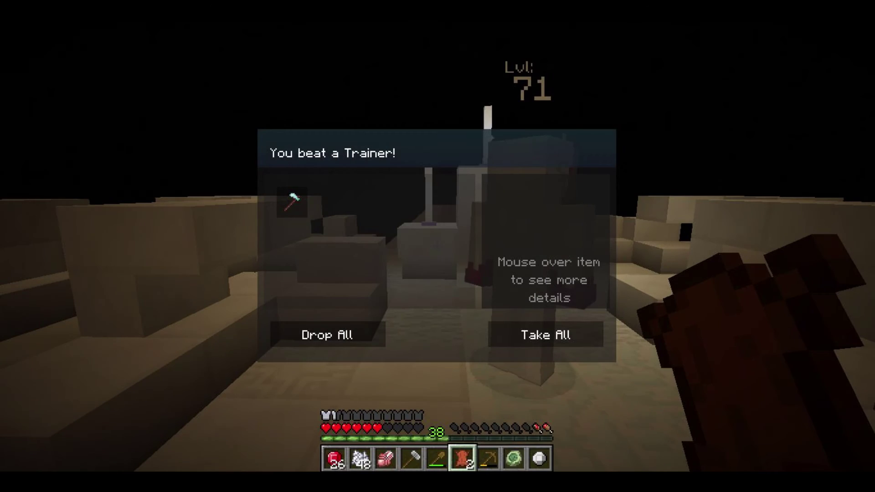
- Take all the trainer's reward items, then drop and re-pick the leather stack
click(545, 334)
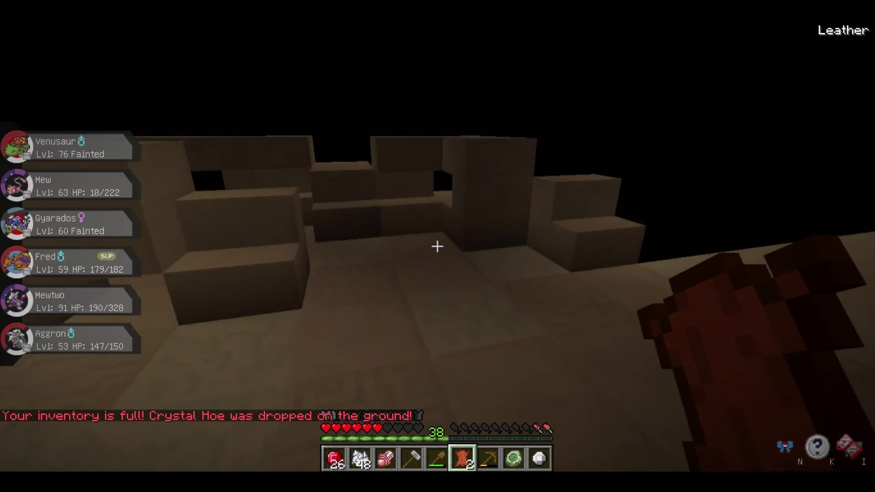
key(q)
key(q)
key(w)
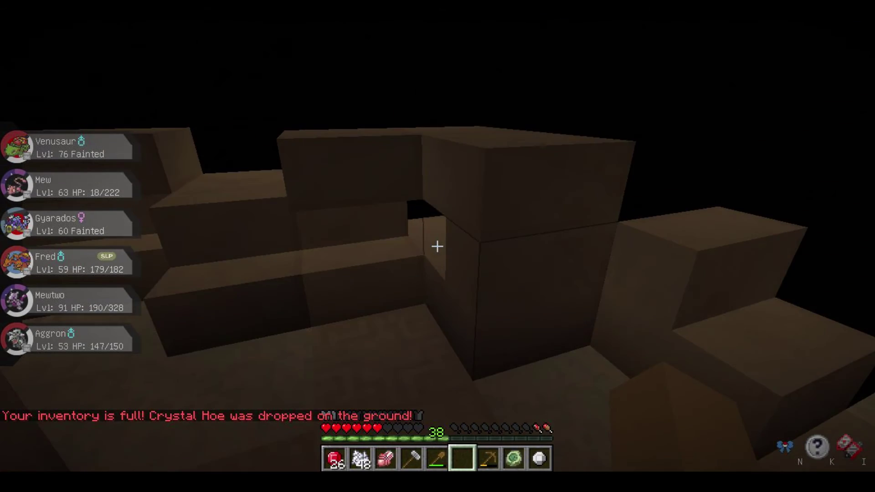
key(q)
key(q)
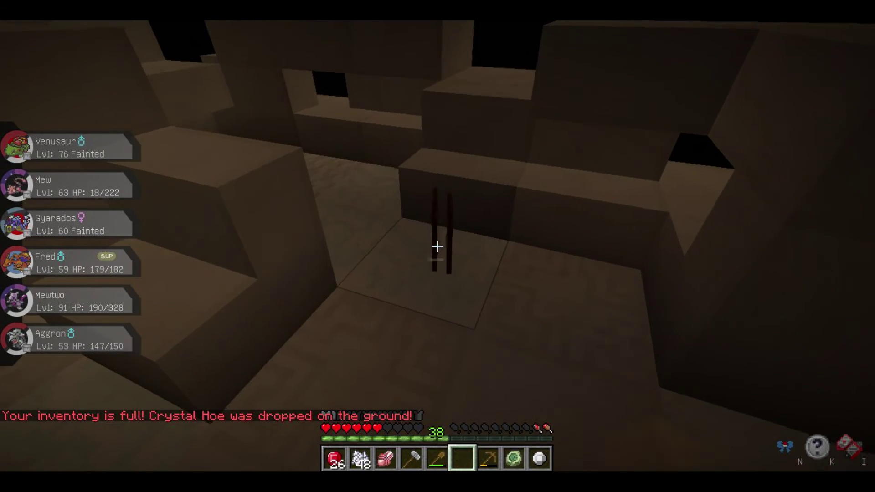
- Walk along the sandstone corridor into the lit flower garden toward the next trainer
key(w)
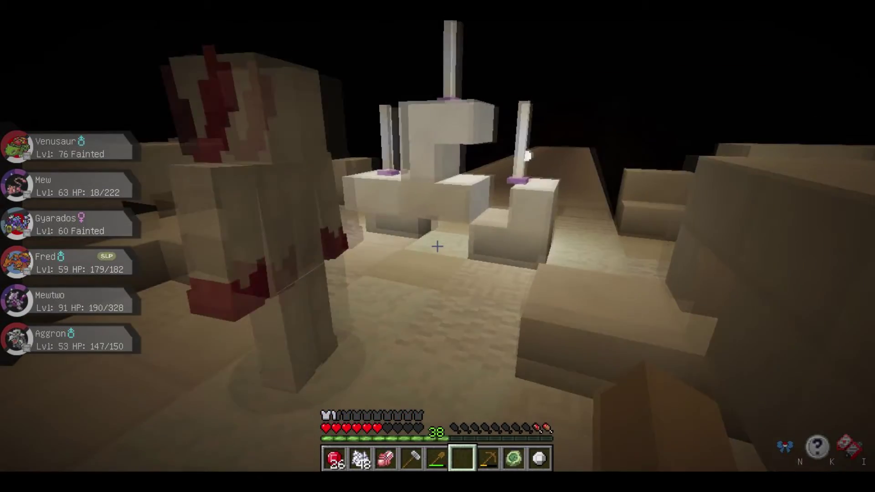
key(w)
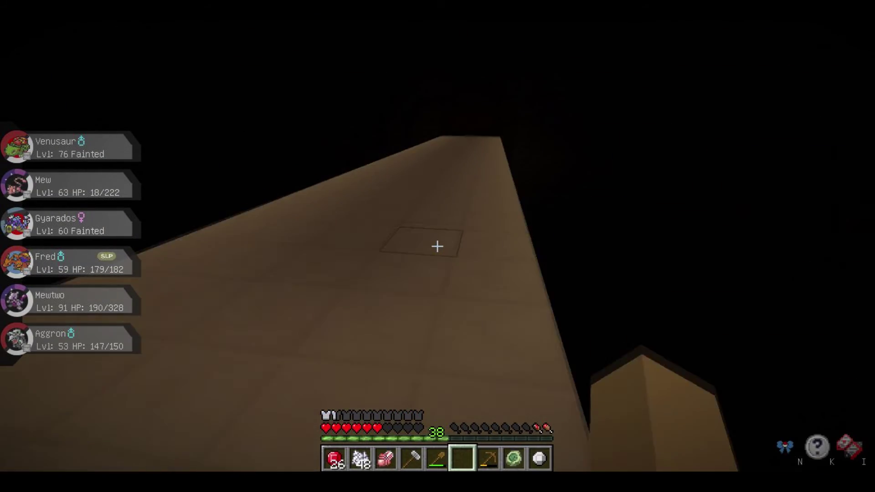
key(w)
key(w)
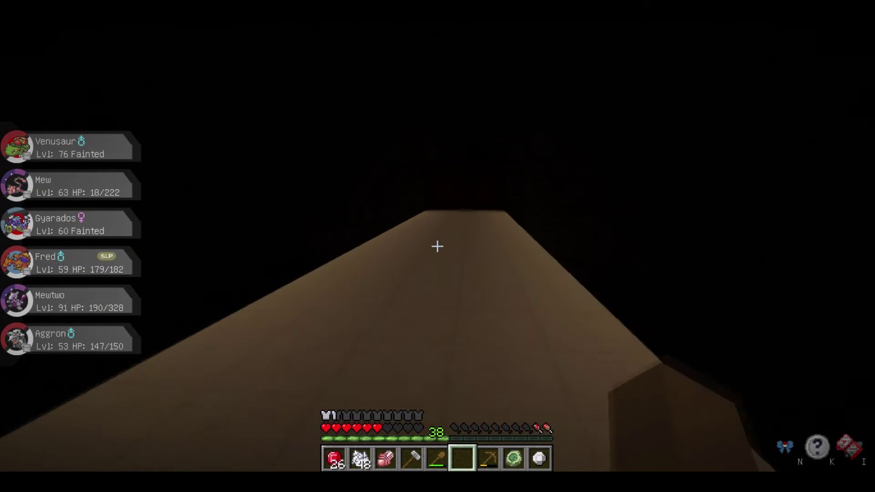
key(w)
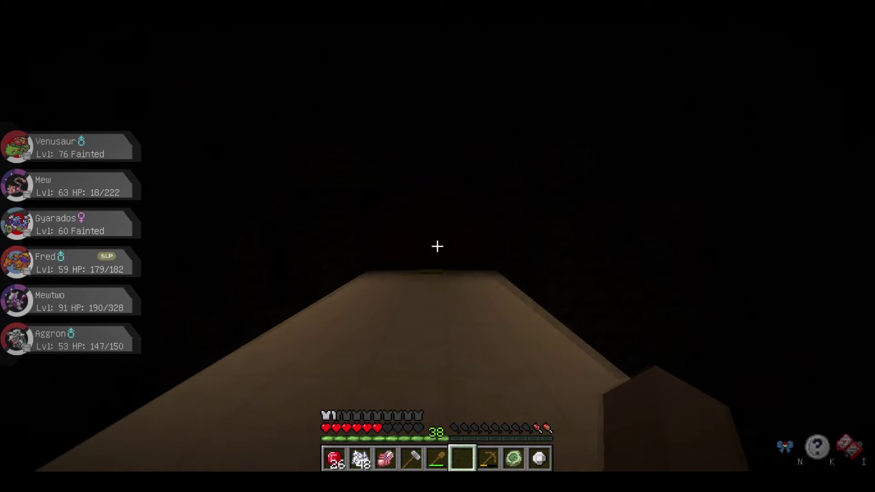
key(w)
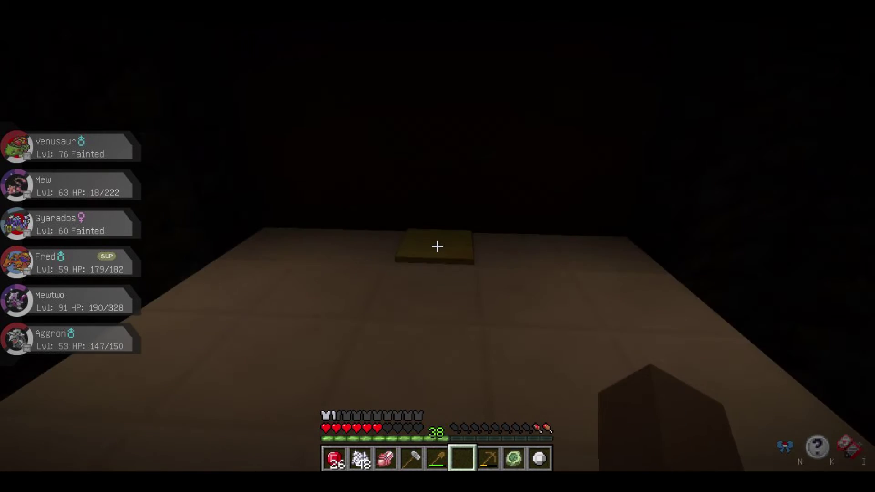
key(w)
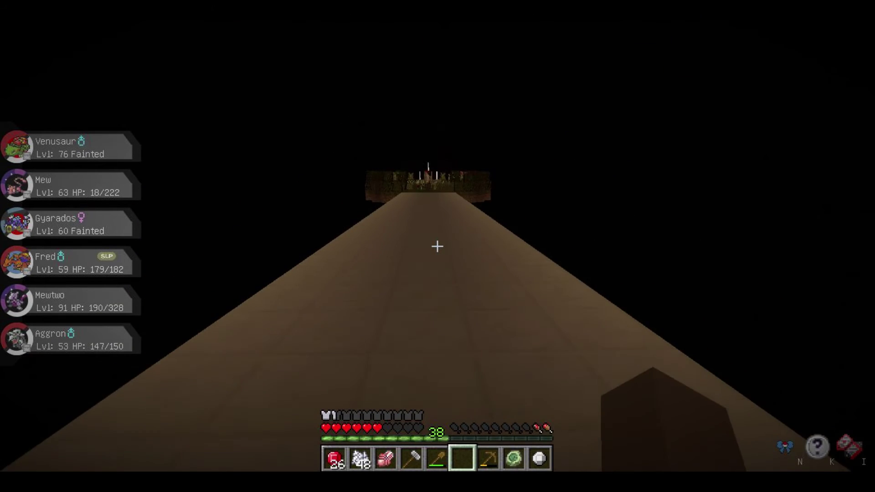
key(w)
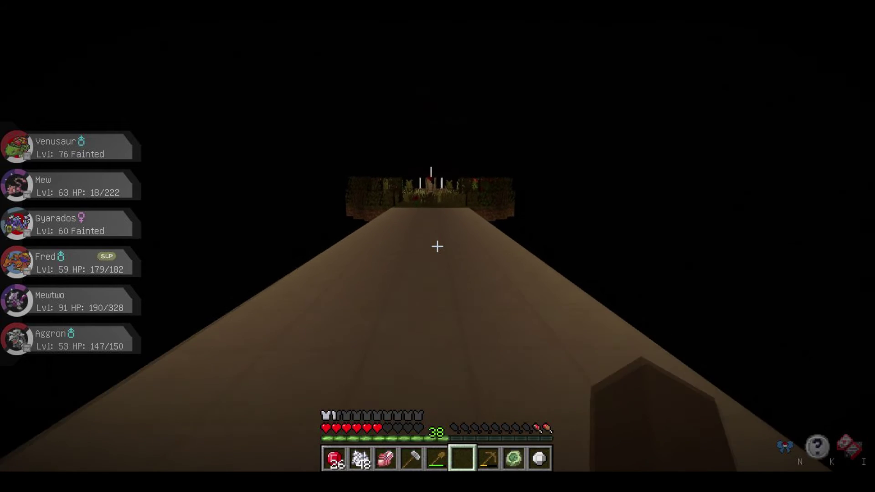
key(w)
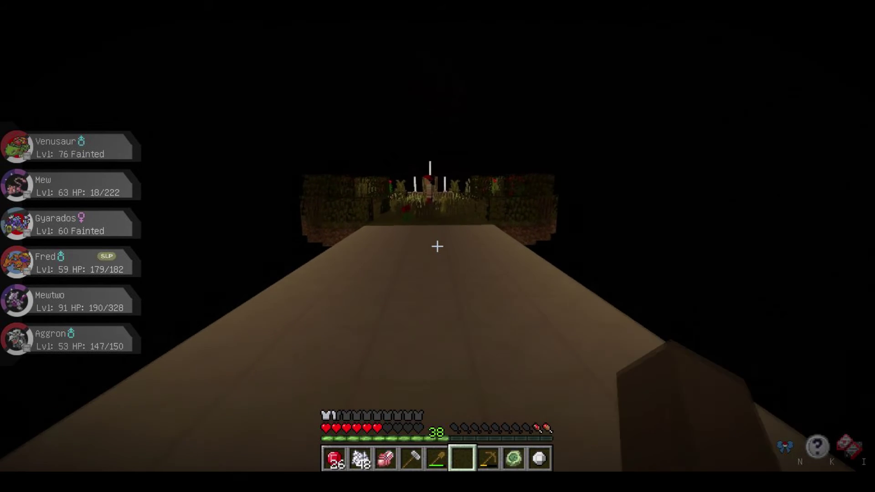
key(w)
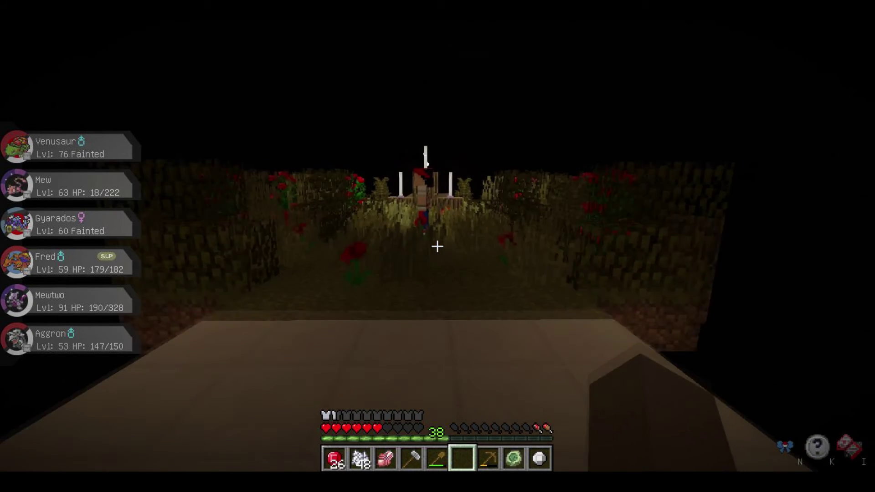
key(w)
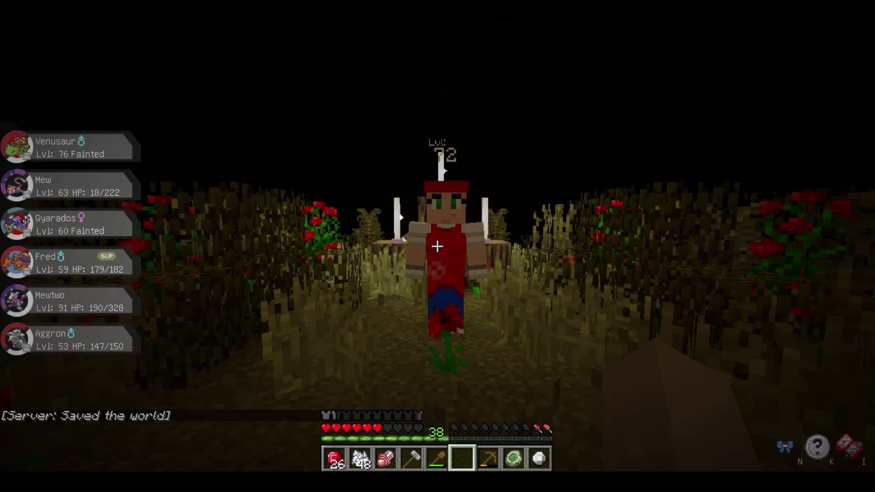
- Start the battle with Flora, have Fred use Fire Spin, then send out Mewtwo after Fred faints
key(r)
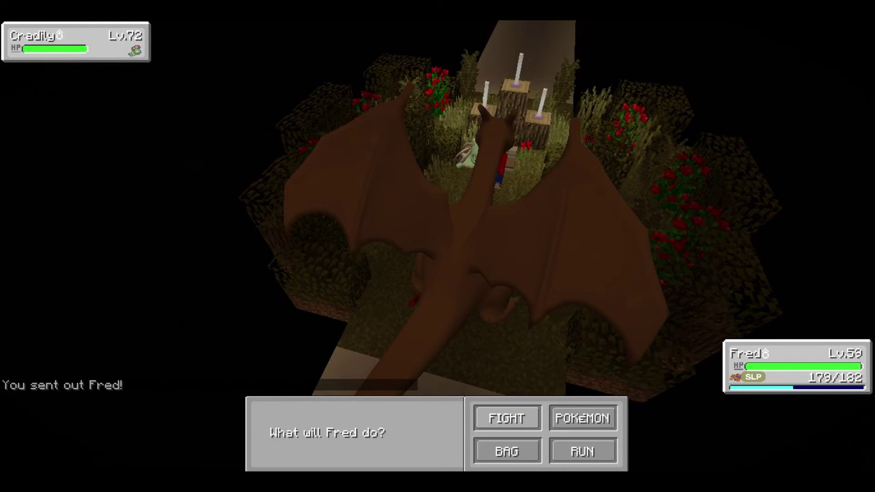
click(508, 416)
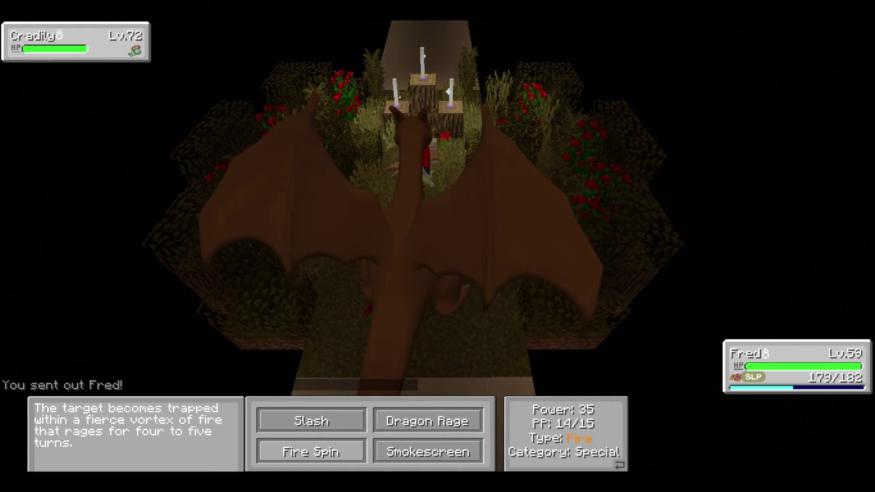
click(311, 452)
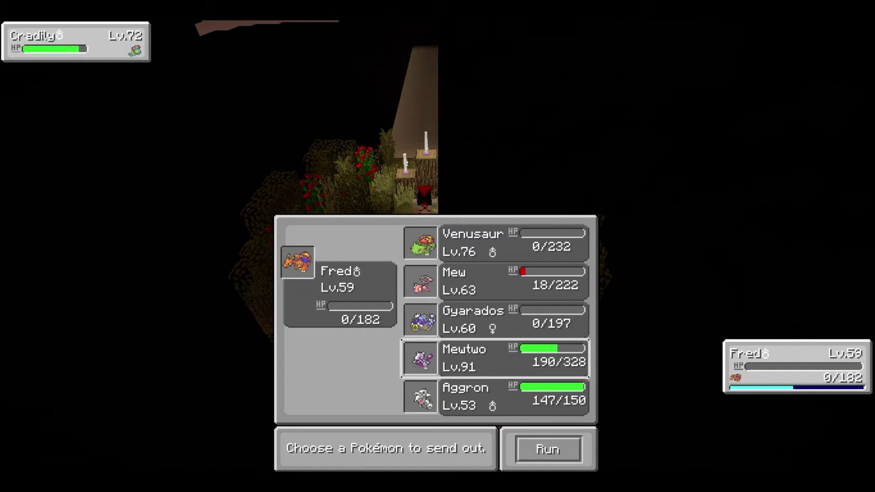
click(495, 358)
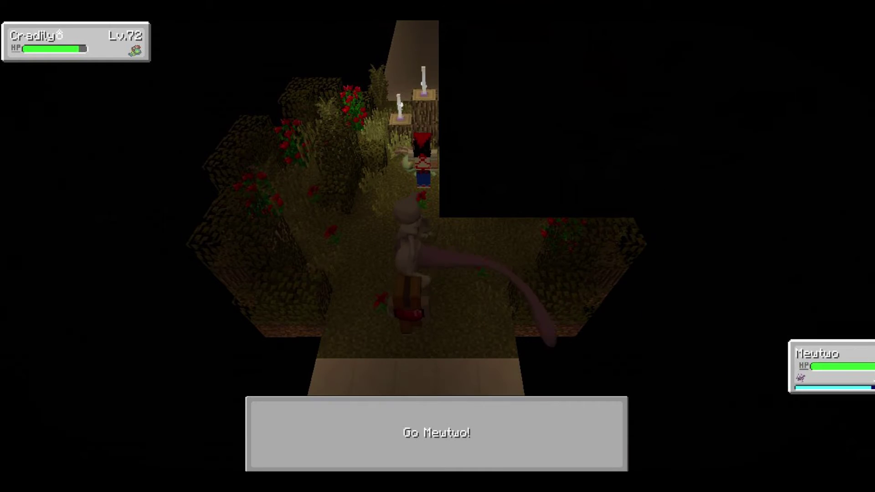
- Wear down Cradily with Mewtwo's Flamethrowers and finish it with Aura Sphere
click(506, 418)
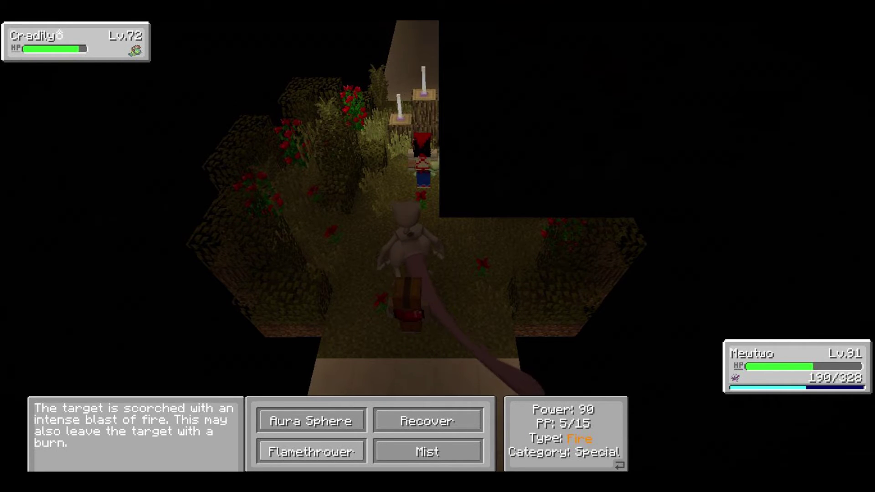
click(311, 452)
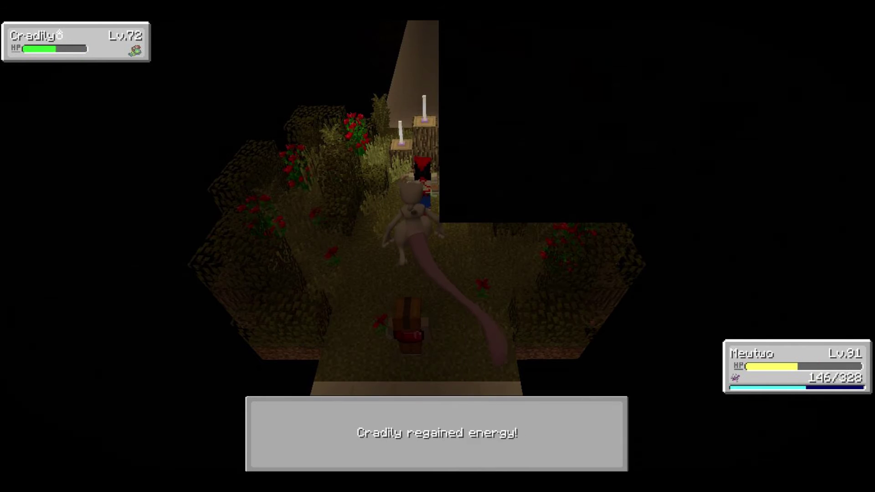
click(527, 416)
click(413, 418)
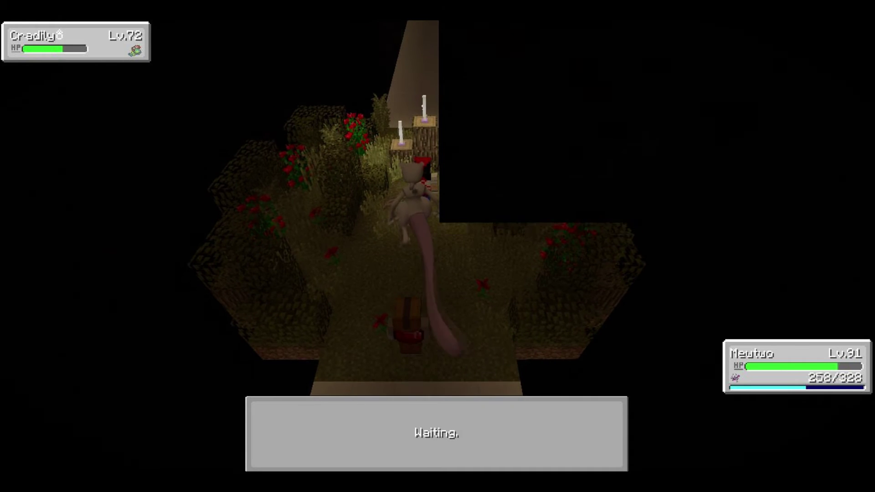
click(507, 418)
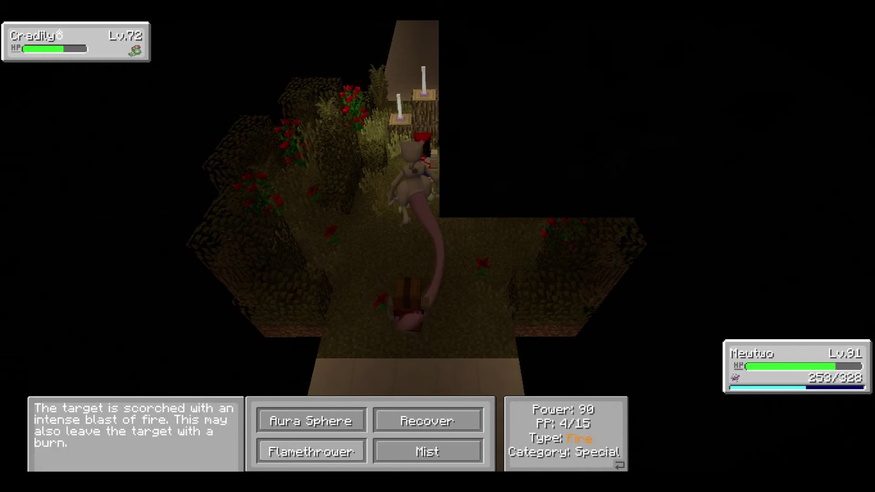
click(313, 450)
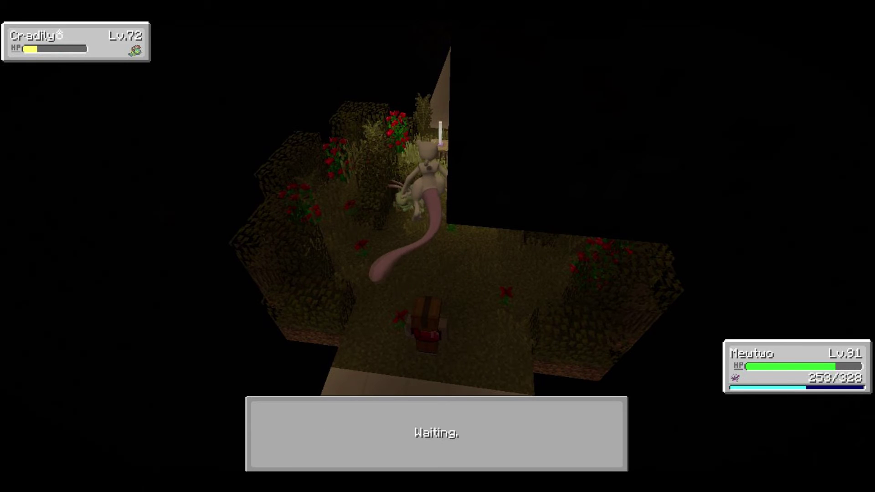
click(506, 418)
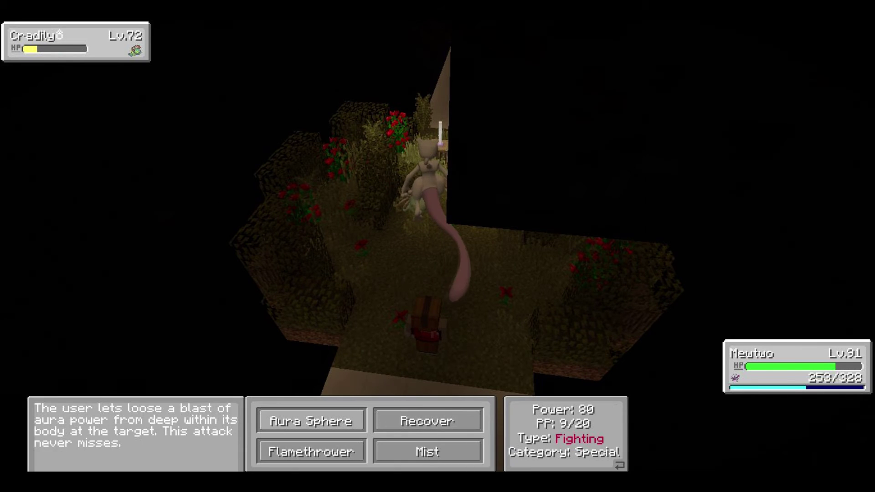
click(313, 417)
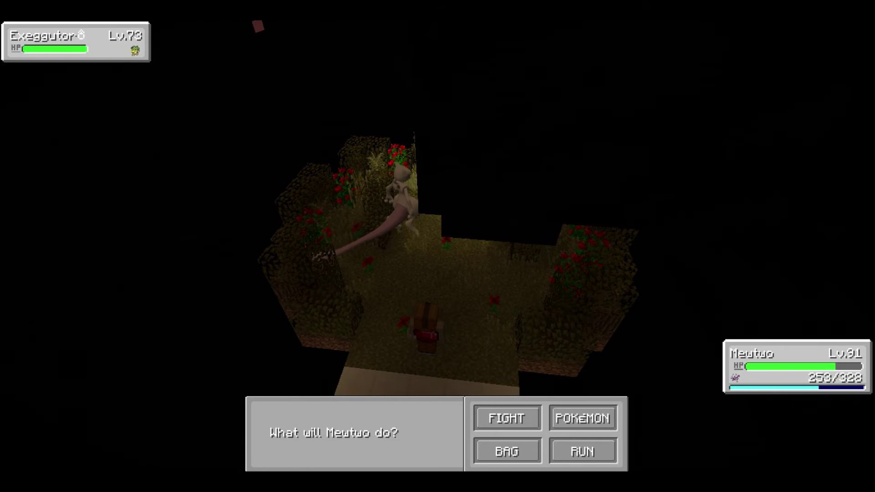
- Knock out Exeggutor and Shiftry with a Flamethrower each
click(506, 418)
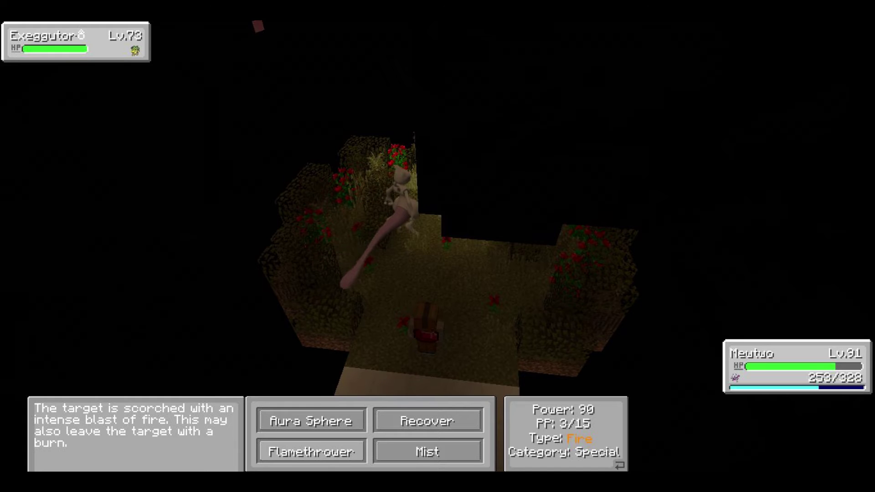
click(311, 452)
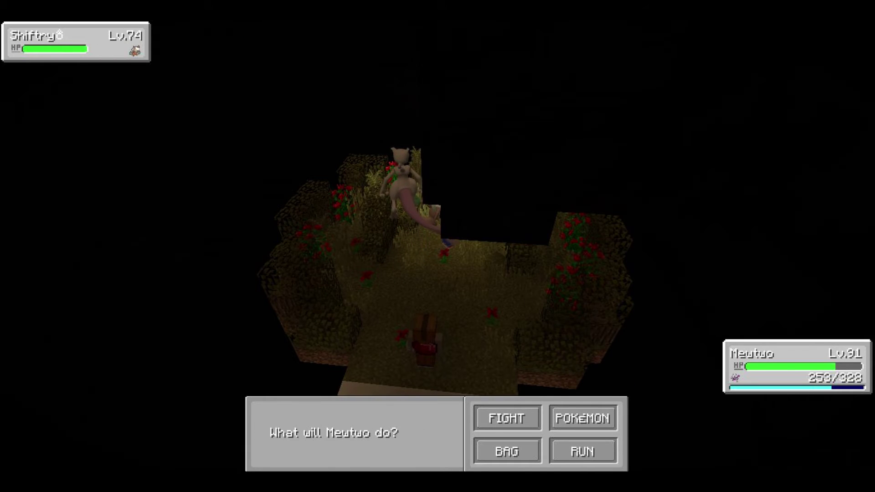
click(507, 417)
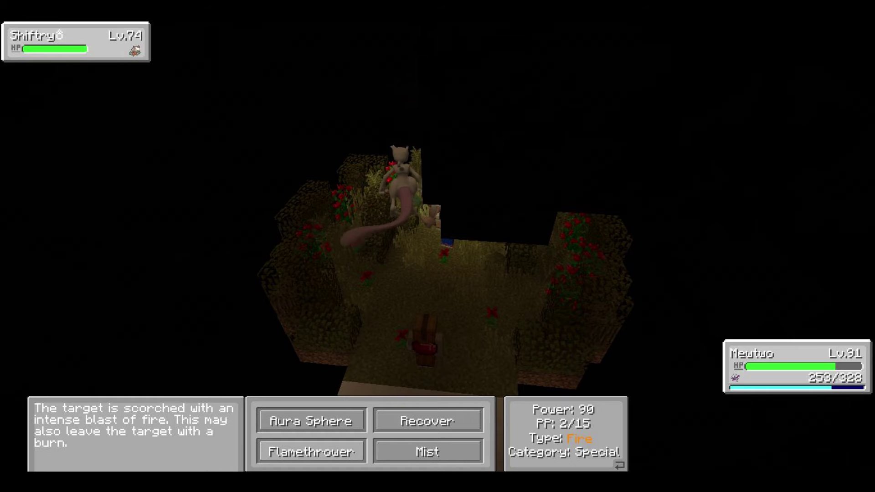
click(311, 452)
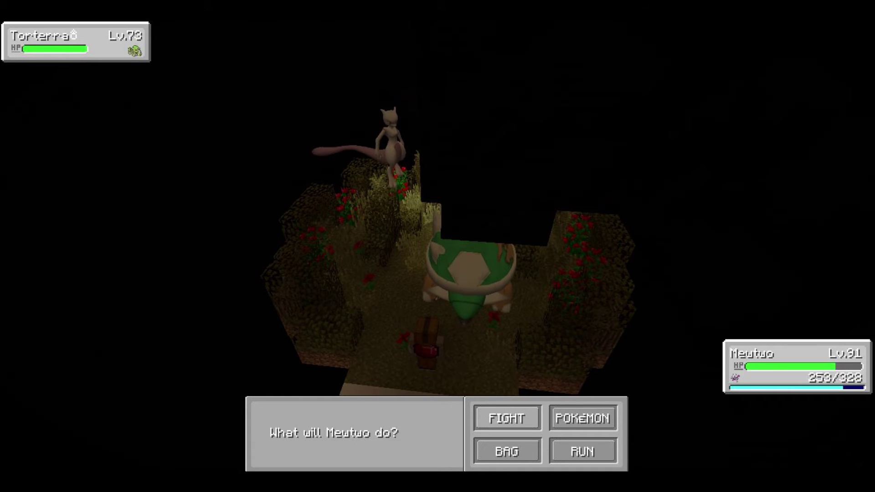
- Knock out Torterra with Flamethrower followed by Aura Sphere
click(506, 417)
click(311, 451)
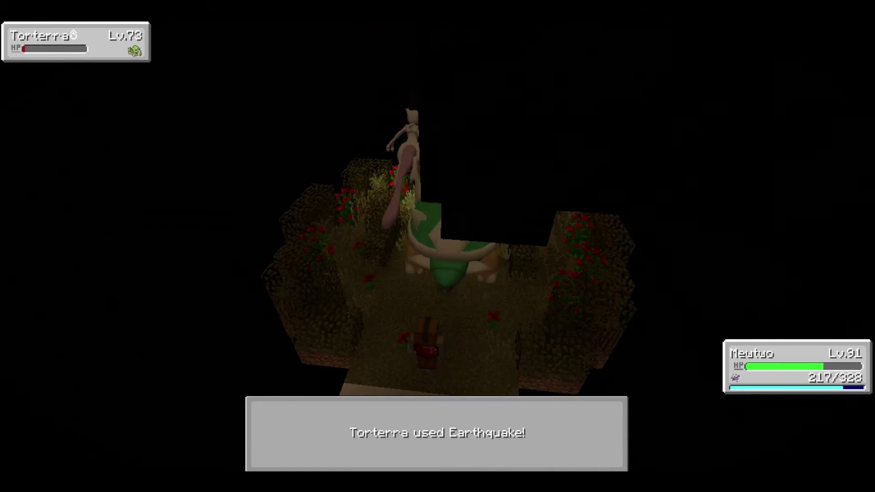
click(506, 417)
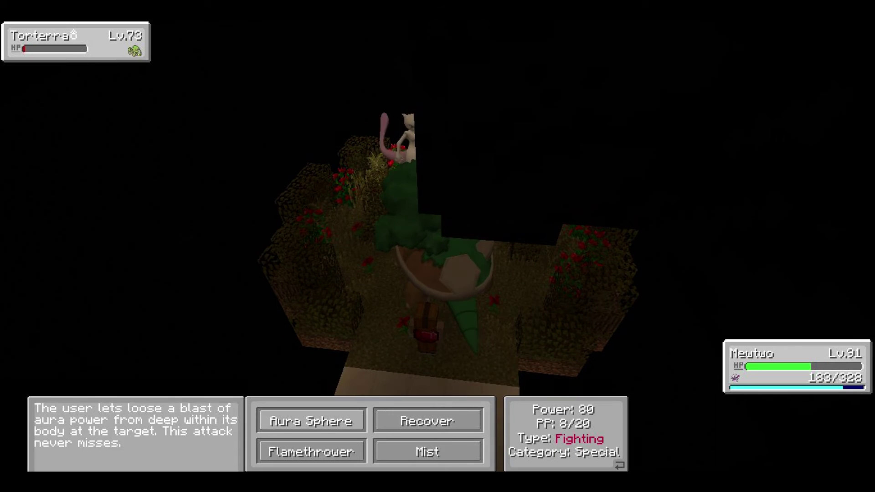
click(311, 421)
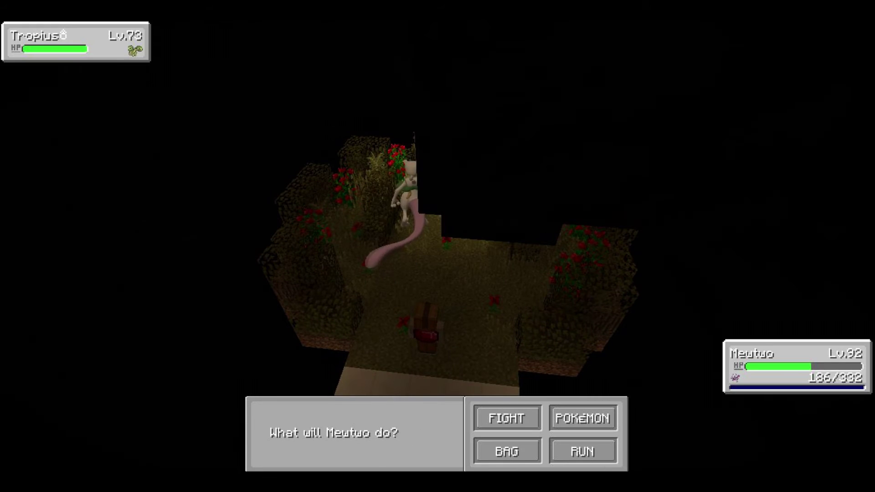
- Hit Tropius with Aura Sphere, heal with Recover, use Mist, then Aura Sphere again
click(506, 418)
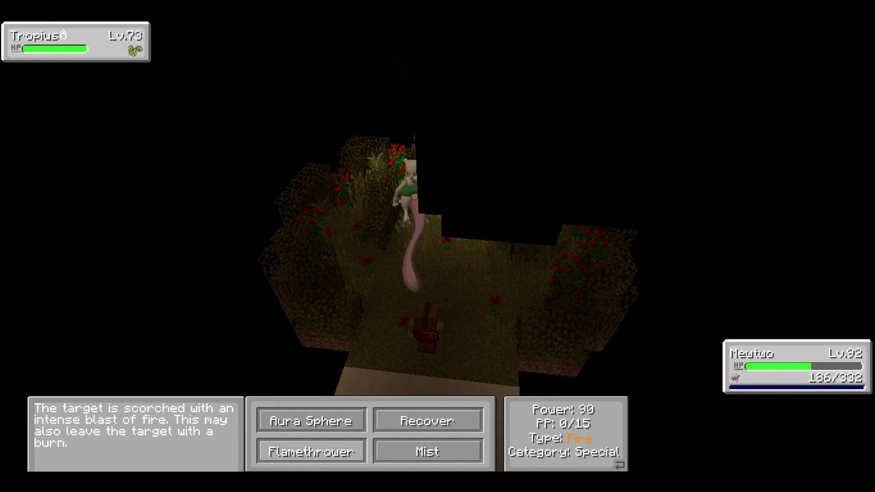
click(311, 421)
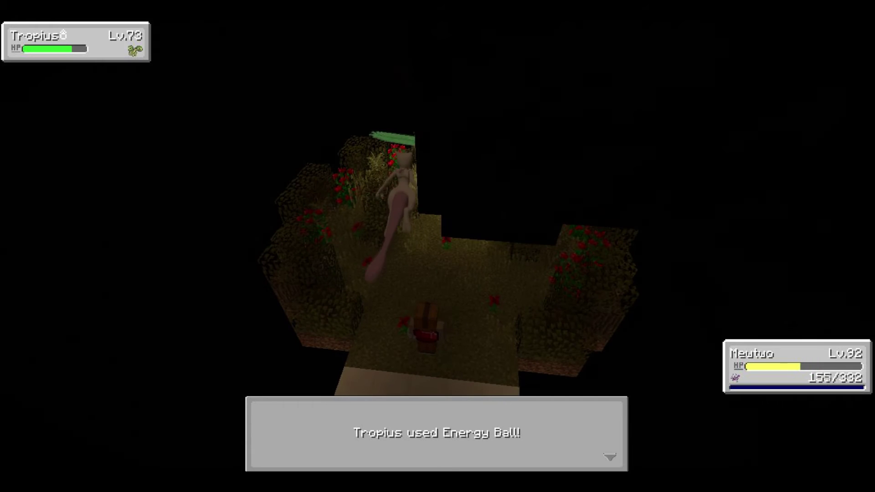
click(508, 418)
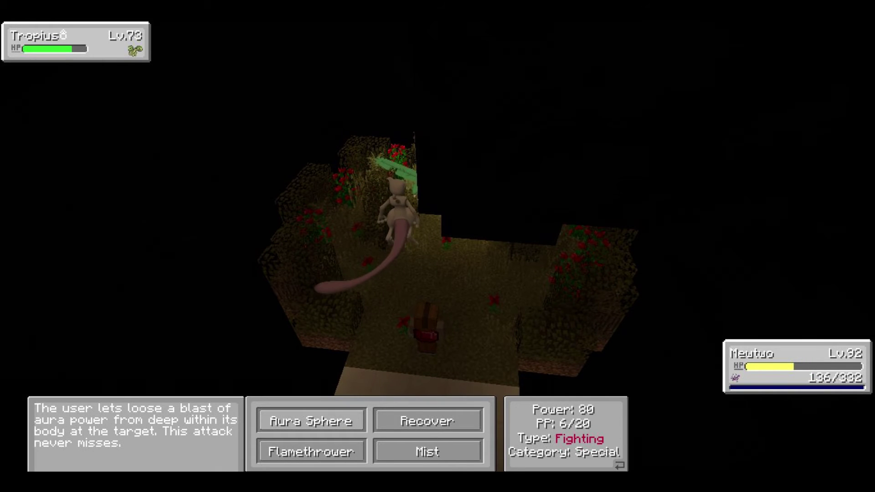
click(427, 421)
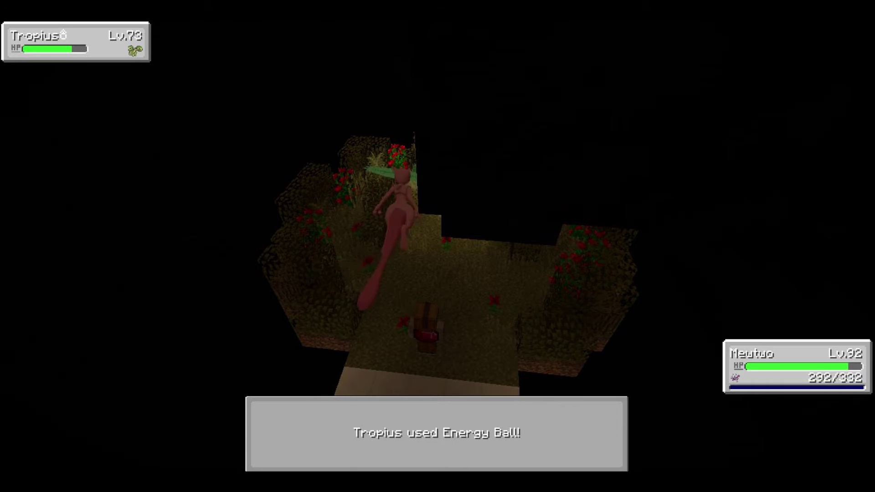
click(508, 418)
click(426, 451)
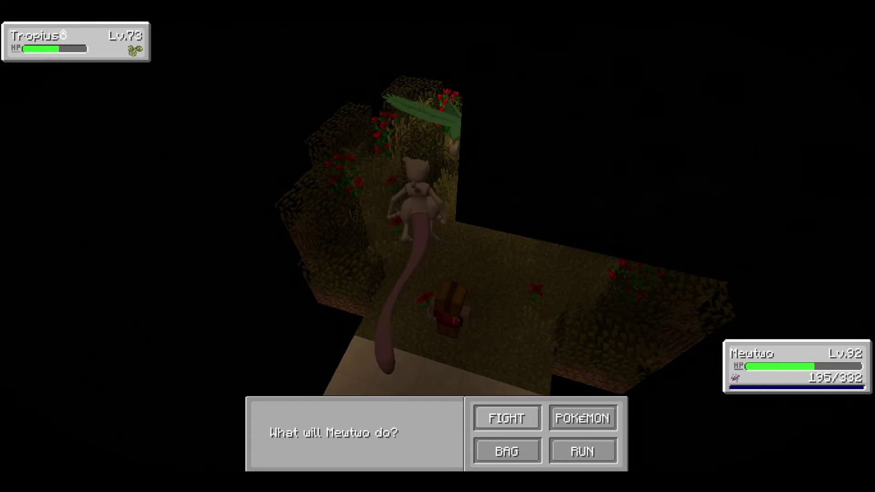
click(508, 417)
click(311, 421)
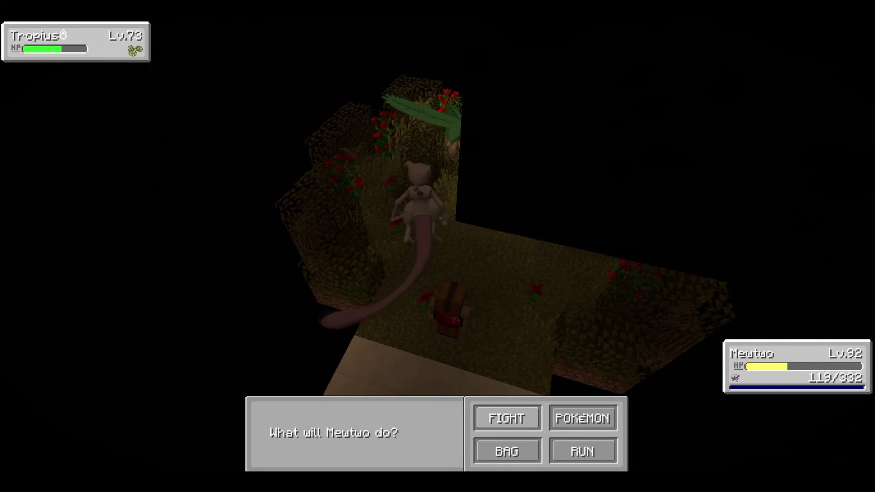
- Keep attacking Tropius and use Recover twice, bringing Mewtwo back to 295/332 HP
click(507, 417)
click(311, 422)
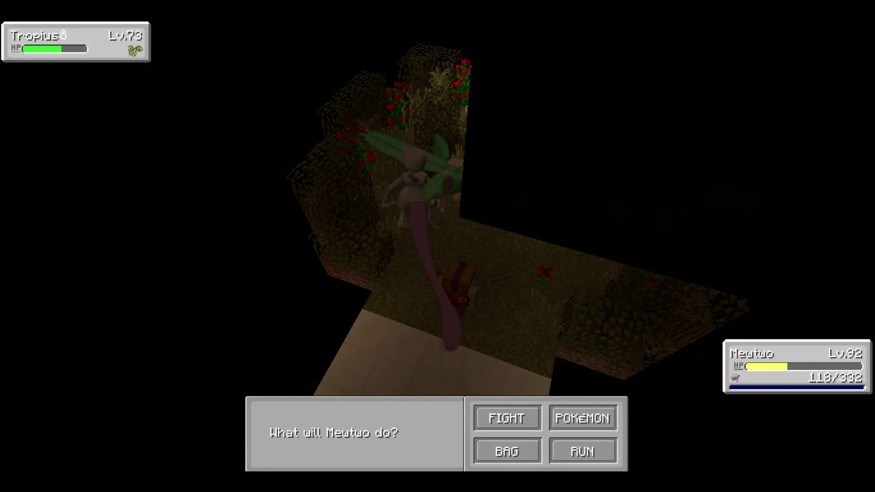
click(506, 416)
click(310, 422)
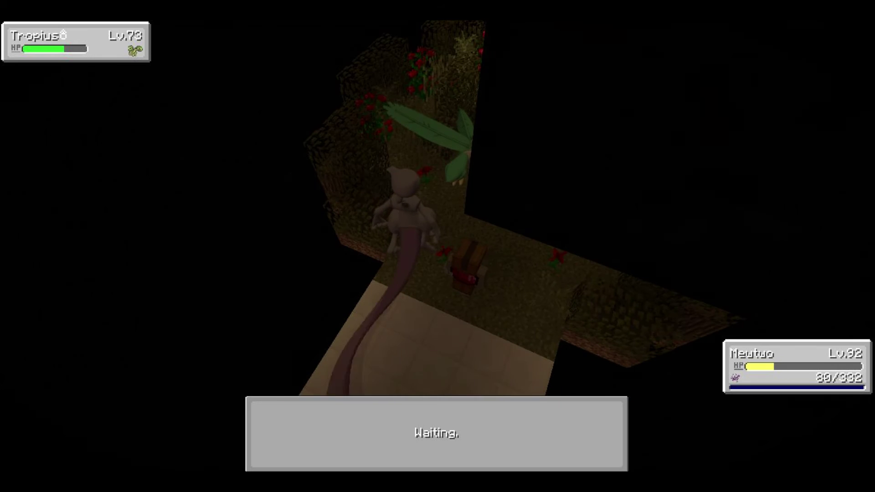
click(503, 415)
click(136, 417)
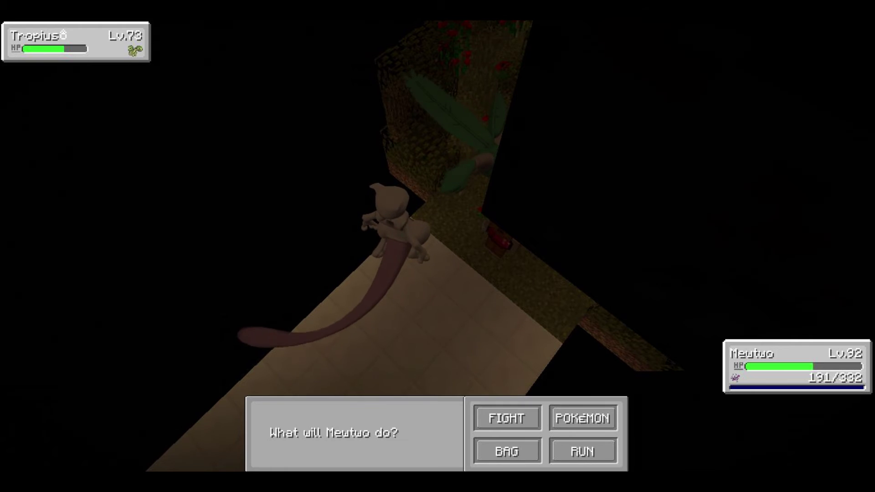
click(504, 417)
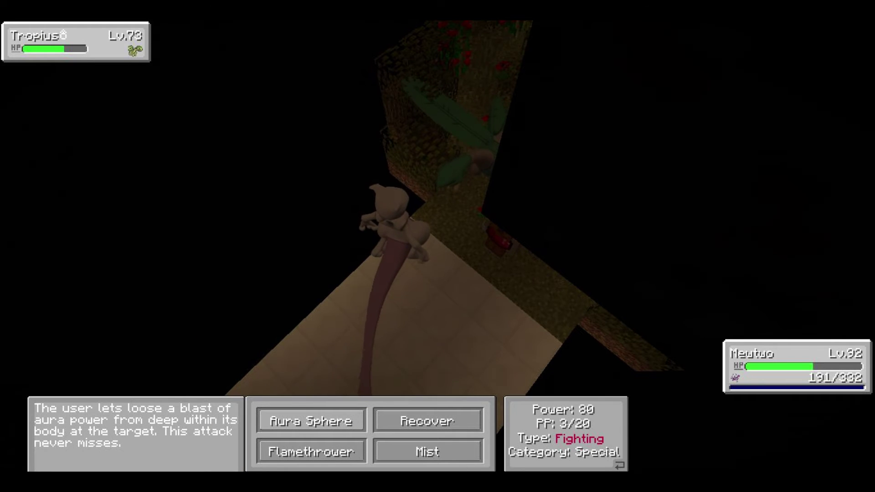
click(311, 422)
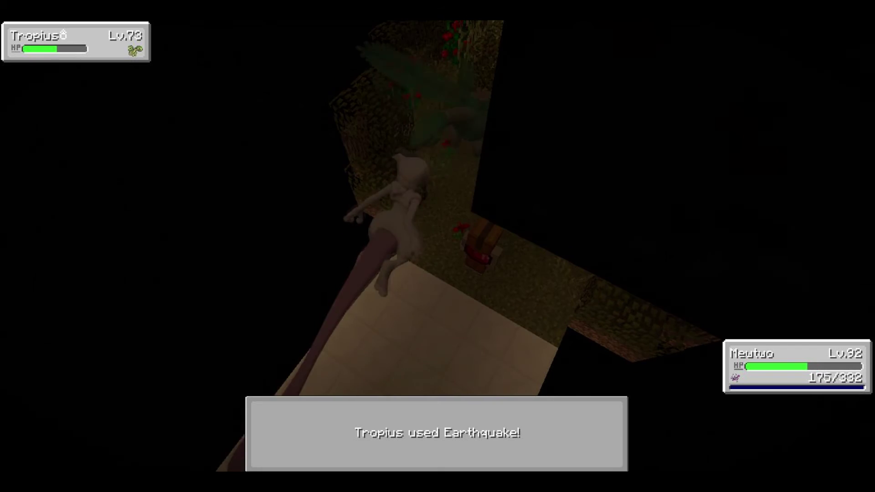
click(503, 416)
click(427, 421)
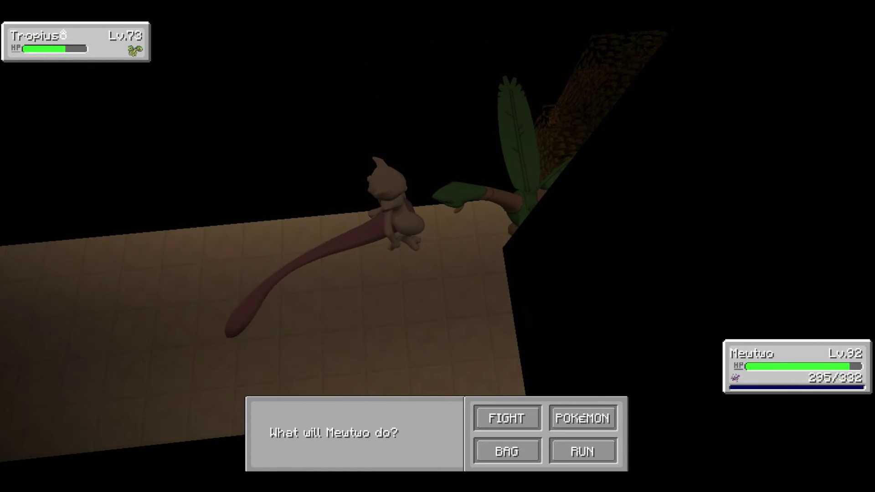
- Push Tropius into the yellow with Aura Sphere, Mist and another Aura Sphere
click(507, 417)
click(311, 422)
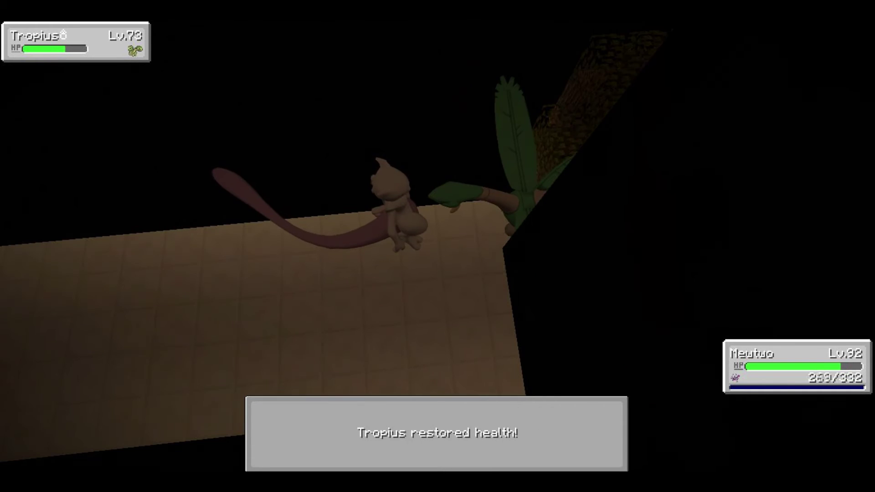
click(509, 415)
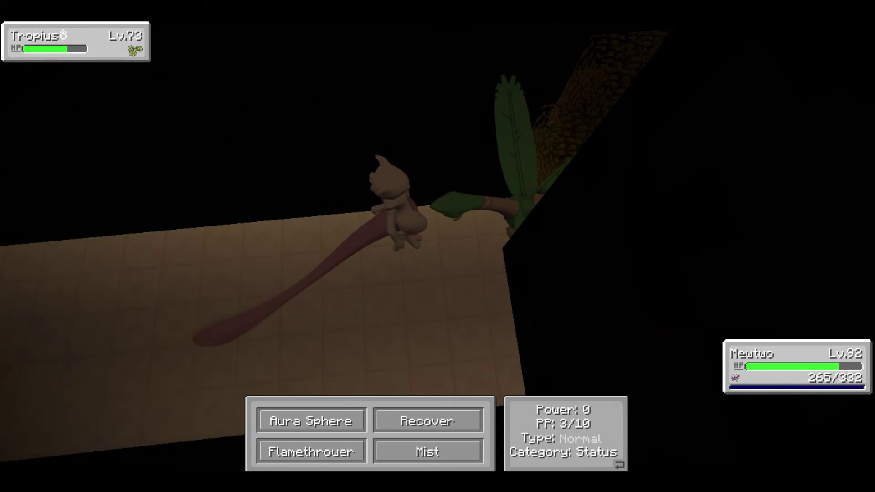
click(428, 451)
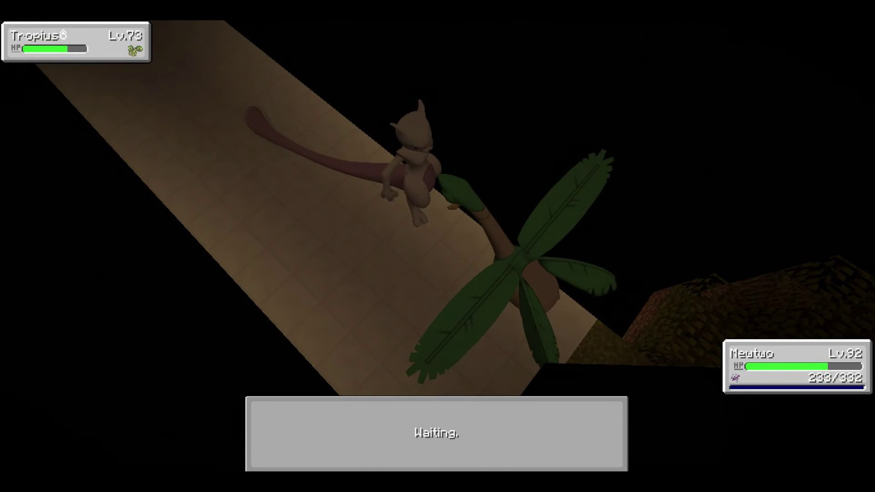
click(506, 417)
click(312, 418)
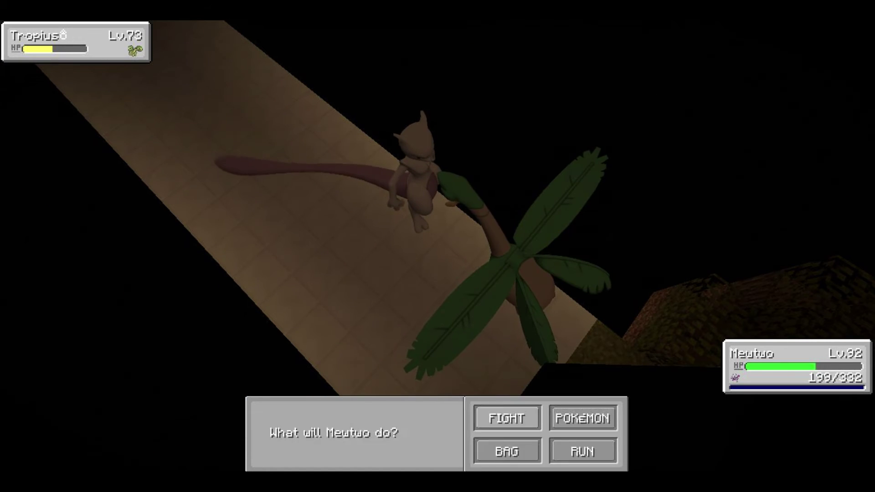
- Back out of the move list and bring up the party to switch Pokémon
click(506, 417)
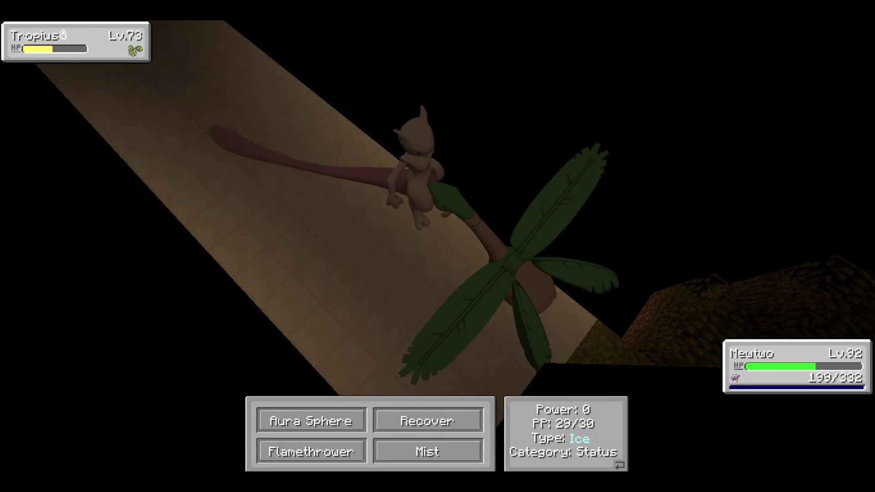
click(619, 465)
click(582, 418)
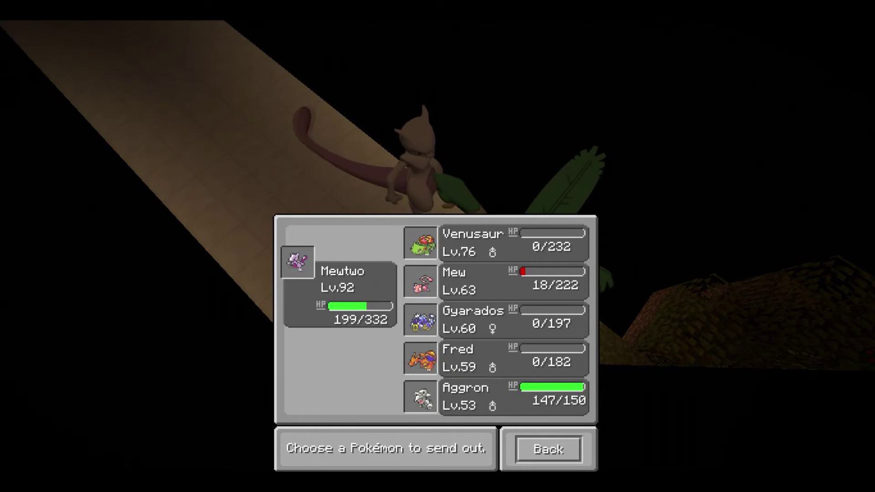
- Use a Hyper Potion from the bag on Mew, then bring up the party to send it out
key(Escape)
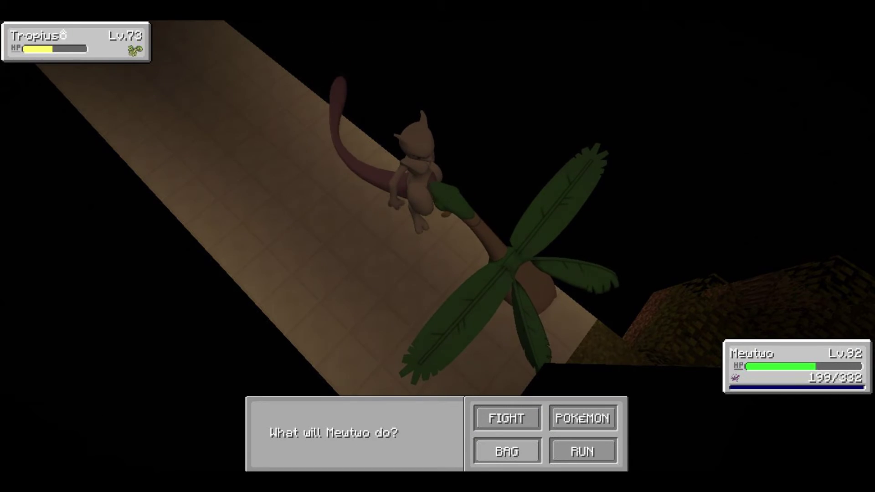
click(507, 451)
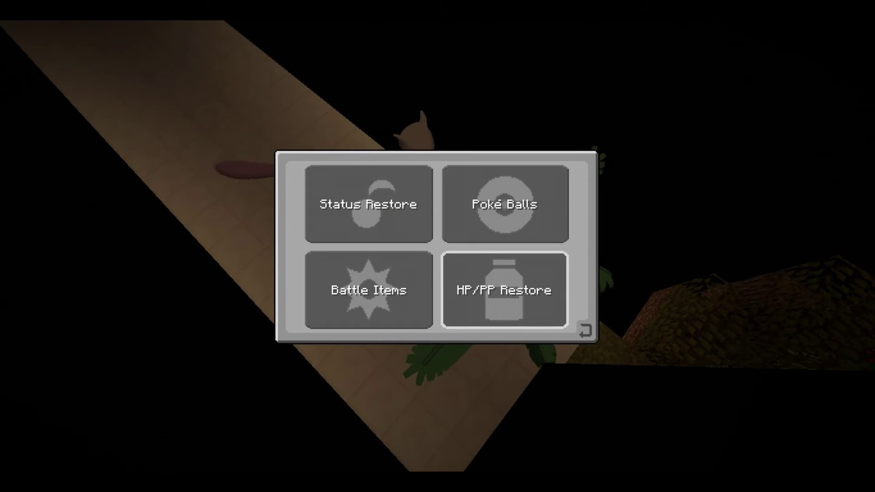
click(504, 291)
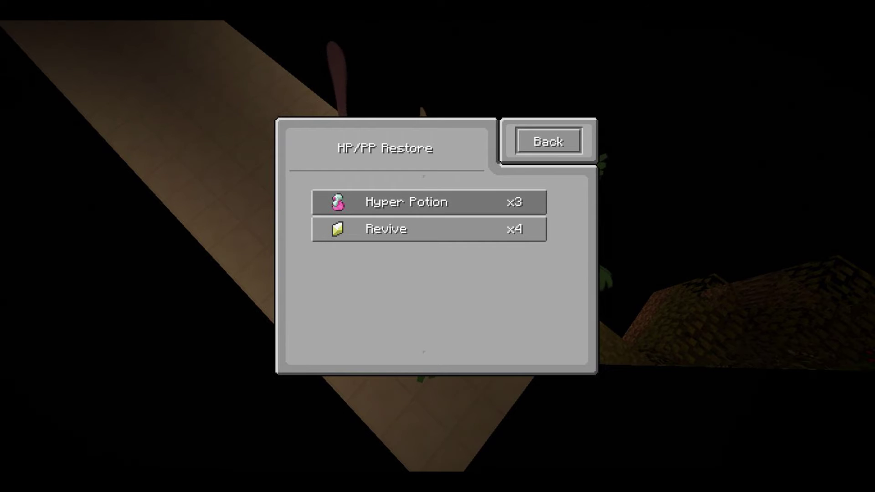
click(429, 202)
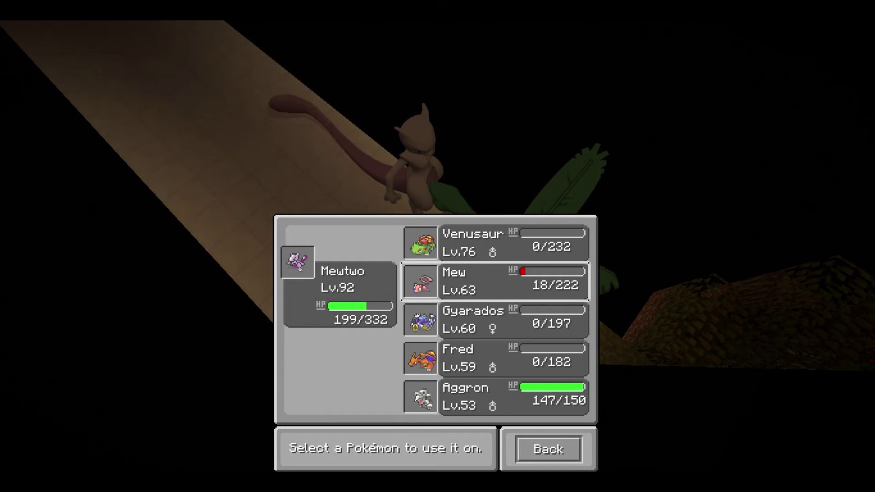
click(496, 281)
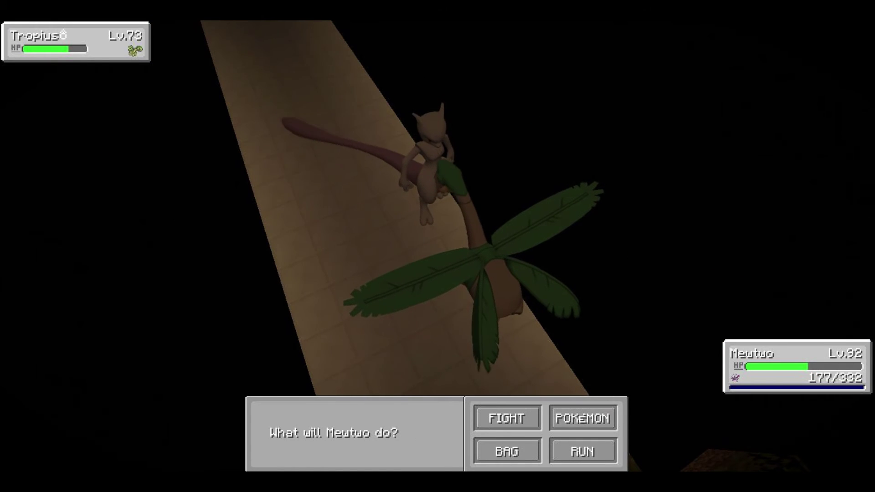
click(582, 417)
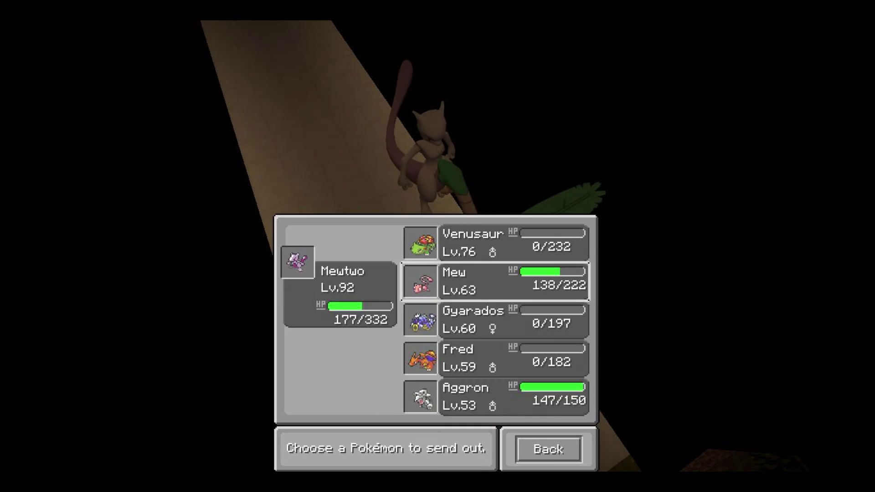
- Send out Mew for Mewtwo, attack Tropius, then use Transform before Mew faints
click(494, 280)
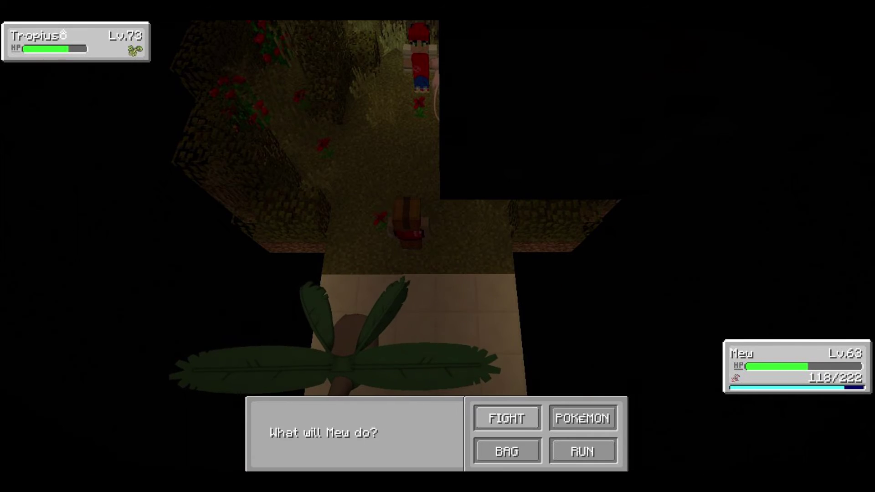
click(506, 416)
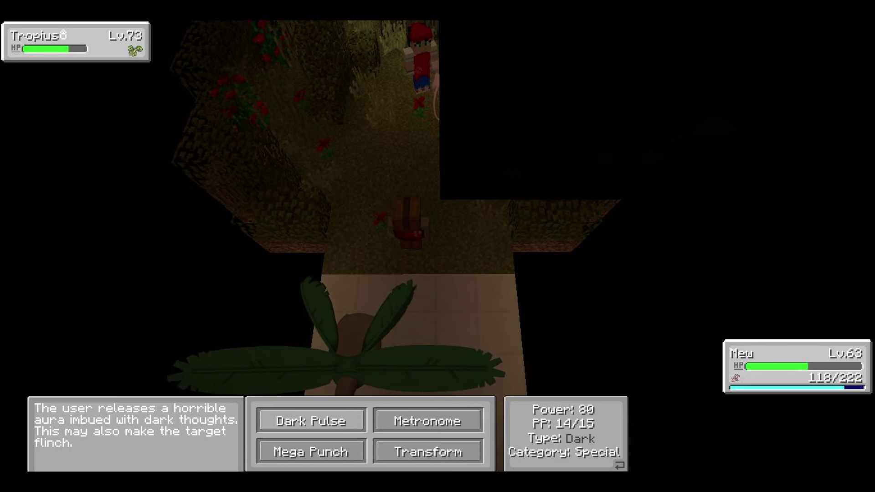
click(311, 421)
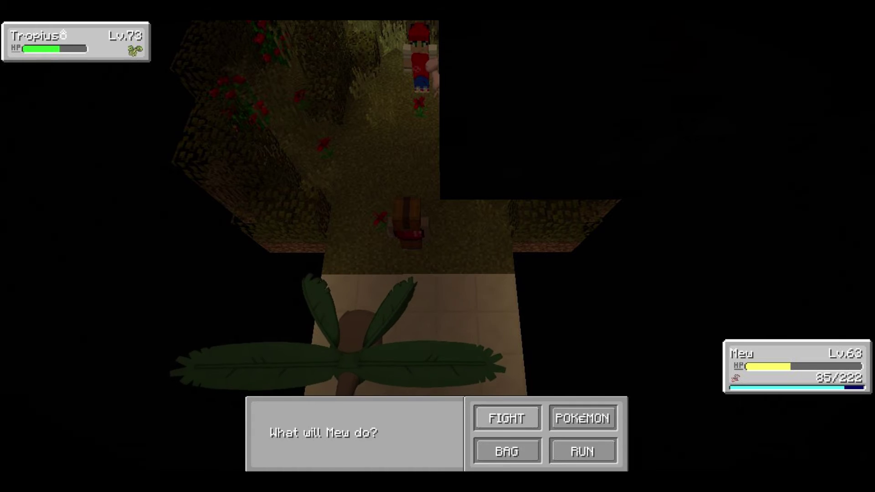
click(510, 419)
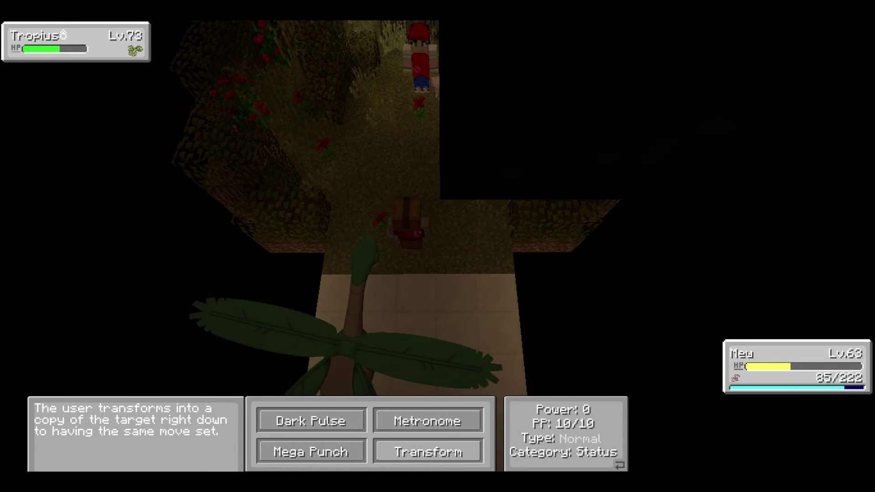
click(427, 452)
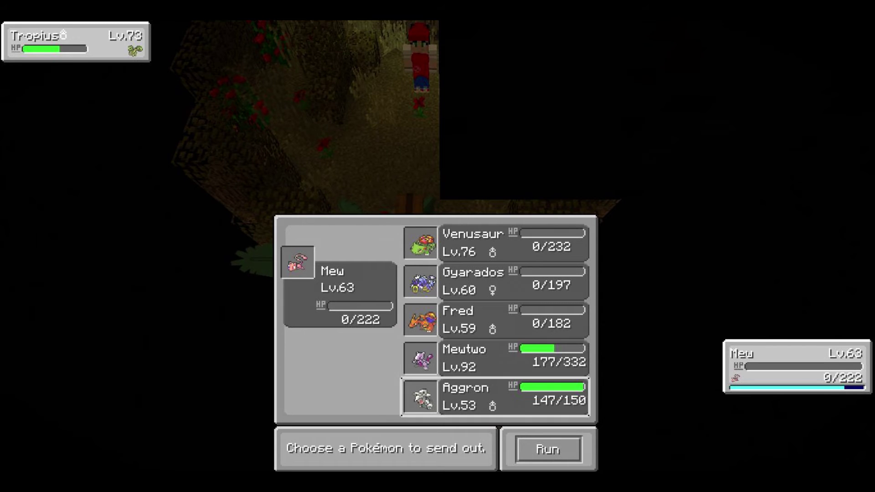
- Cancel the forfeit prompt, send out Aggron for Mew and hit Tropius with Iron Head
click(548, 448)
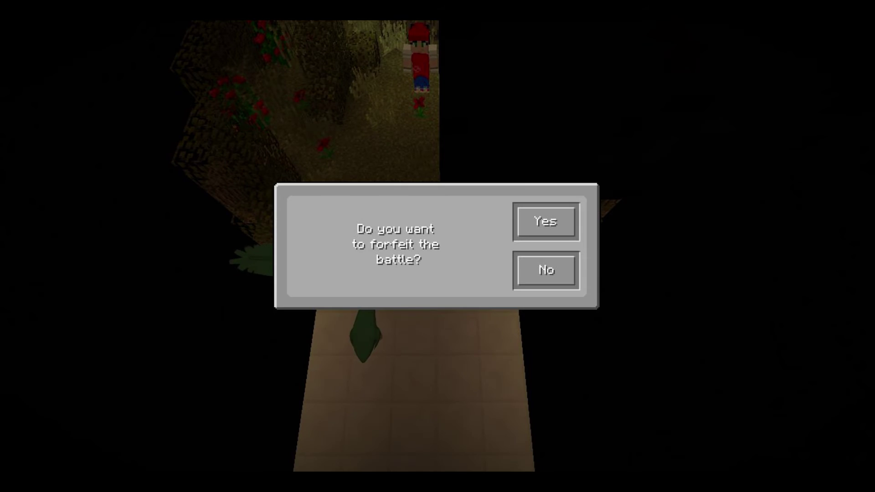
key(Escape)
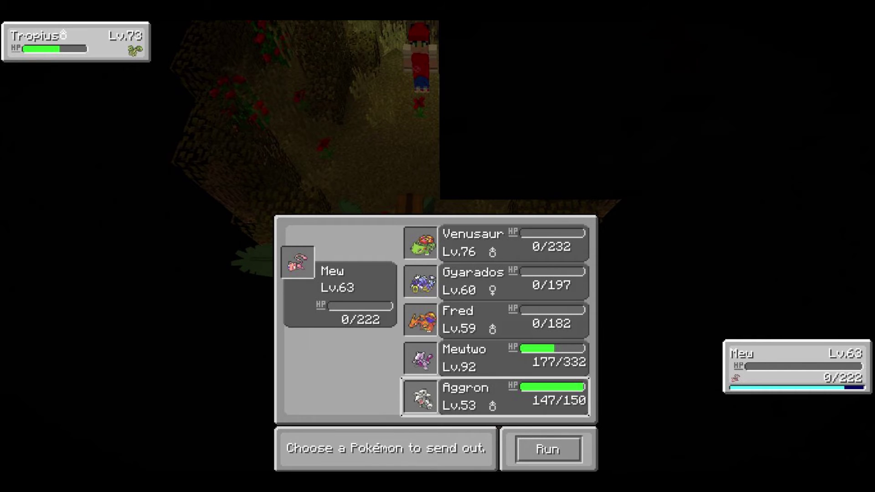
click(496, 397)
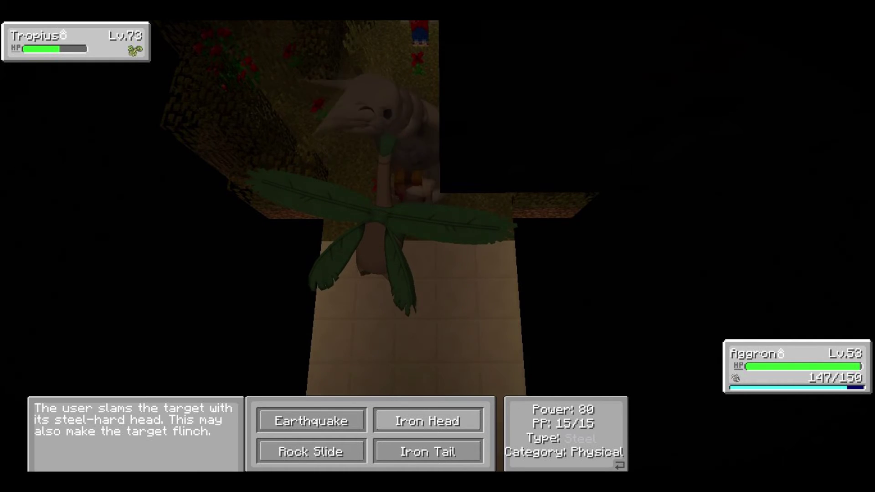
click(428, 421)
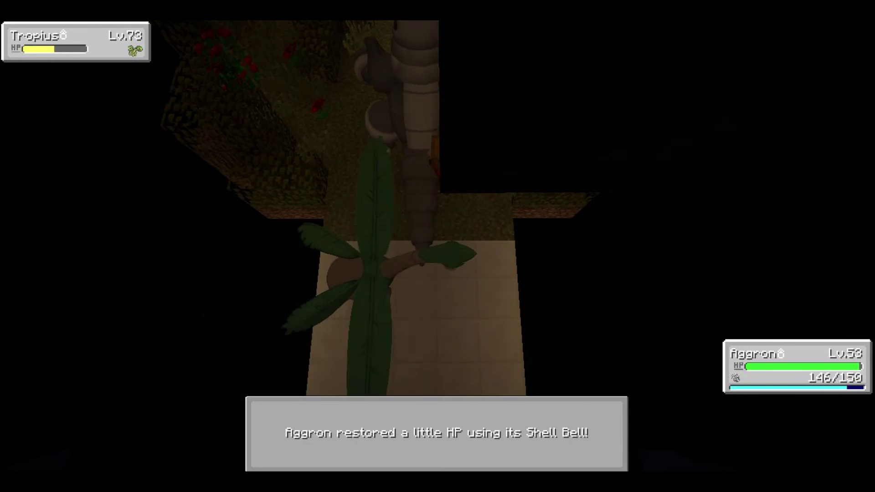
- Attack Tropius repeatedly with Aggron's Iron Head and Iron Tail
click(508, 417)
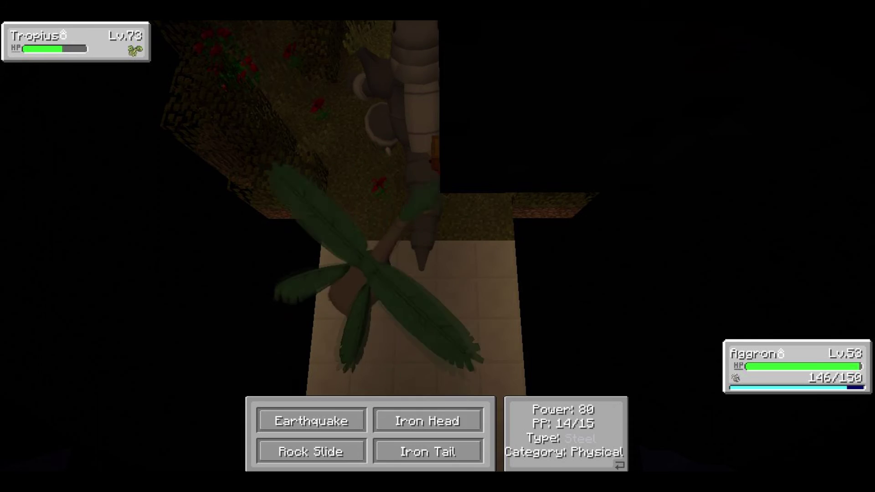
click(428, 451)
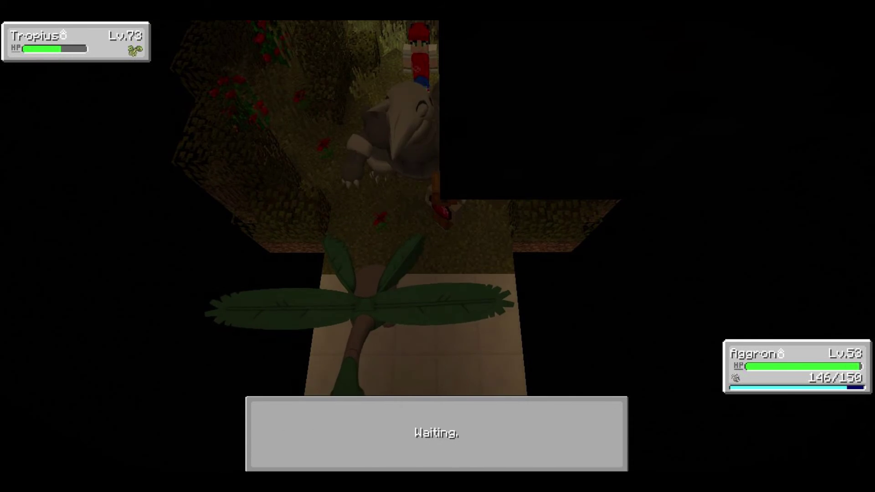
click(526, 416)
click(428, 419)
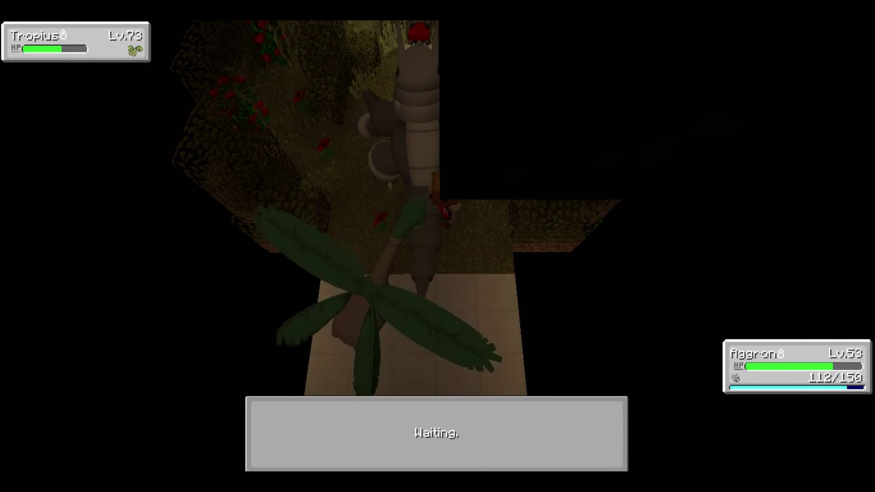
click(426, 420)
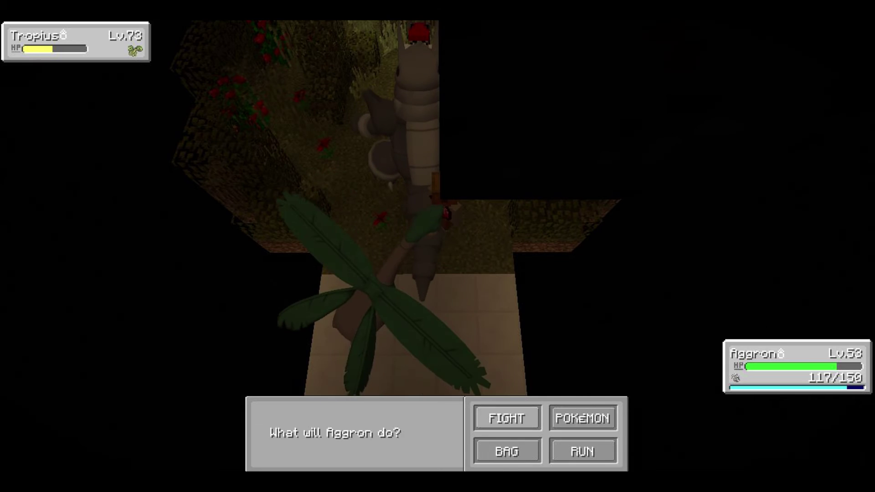
click(506, 417)
click(426, 451)
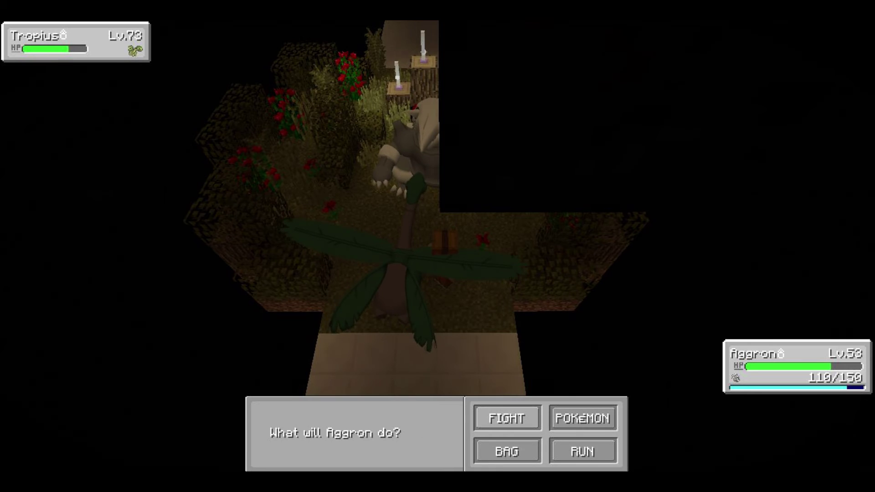
click(504, 416)
click(453, 452)
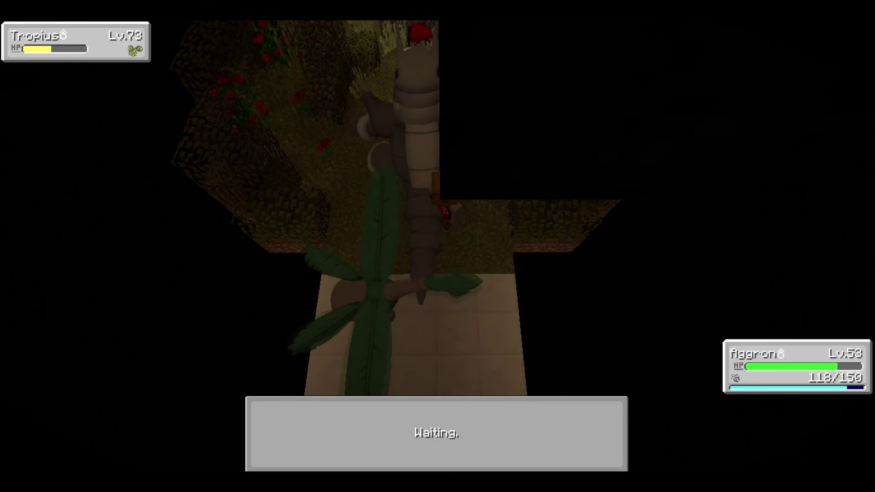
- Keep attacking each turn until Tropius faints and Aggron reaches level 54
click(504, 416)
click(428, 451)
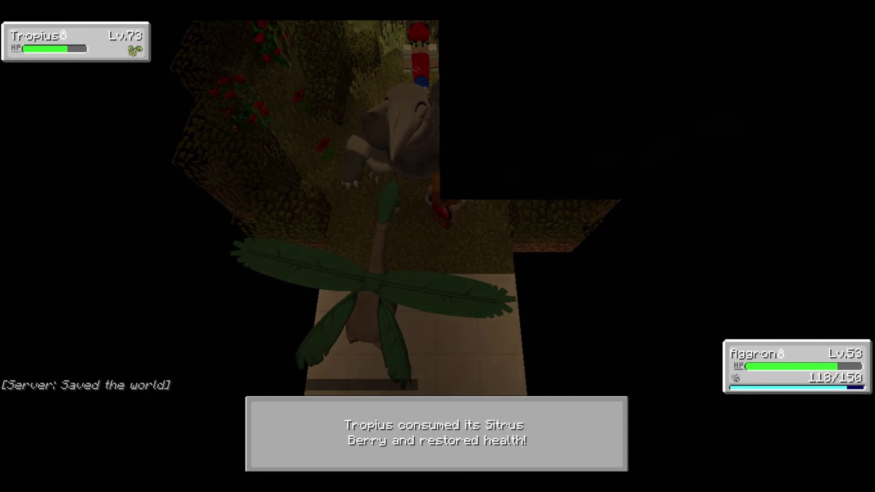
click(506, 416)
click(428, 449)
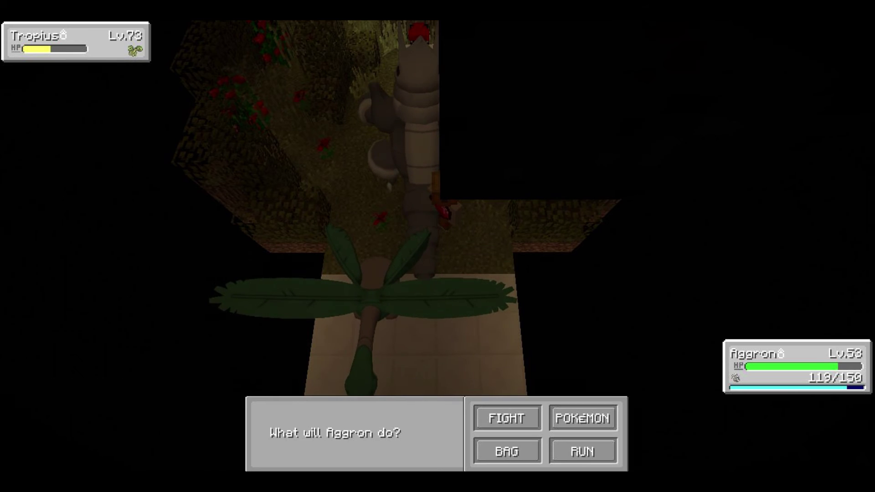
click(505, 417)
click(428, 451)
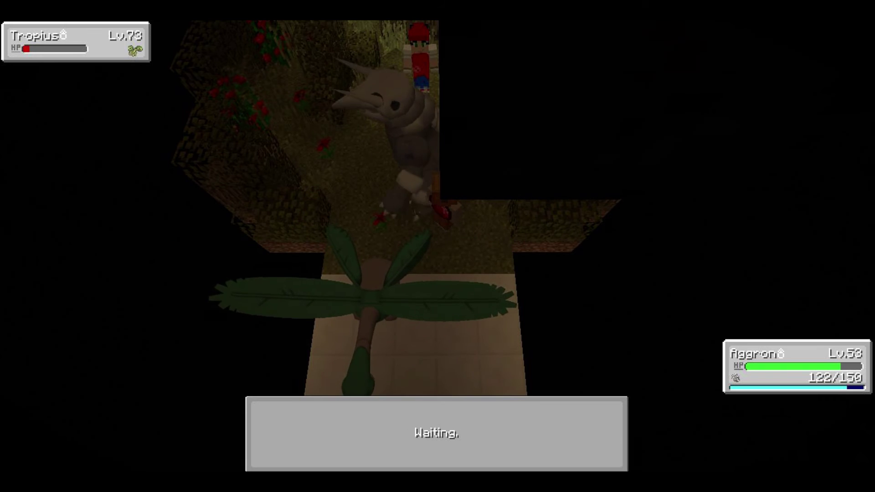
click(506, 417)
click(424, 450)
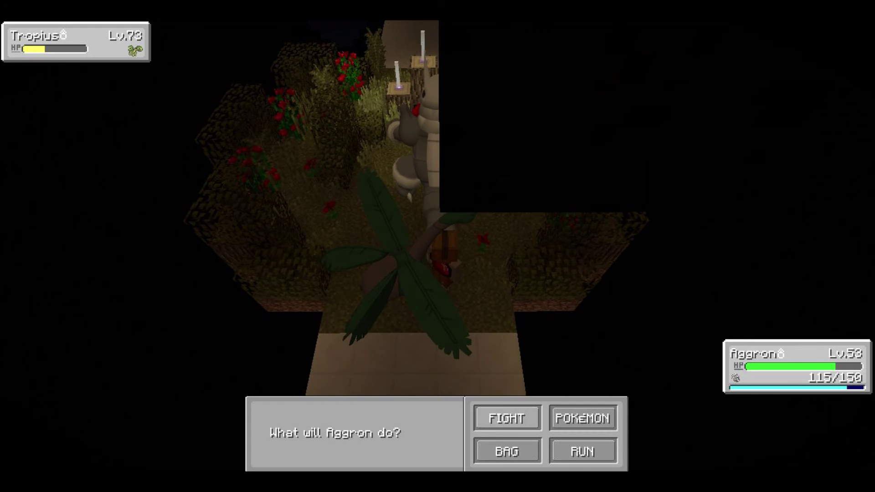
click(506, 416)
click(428, 451)
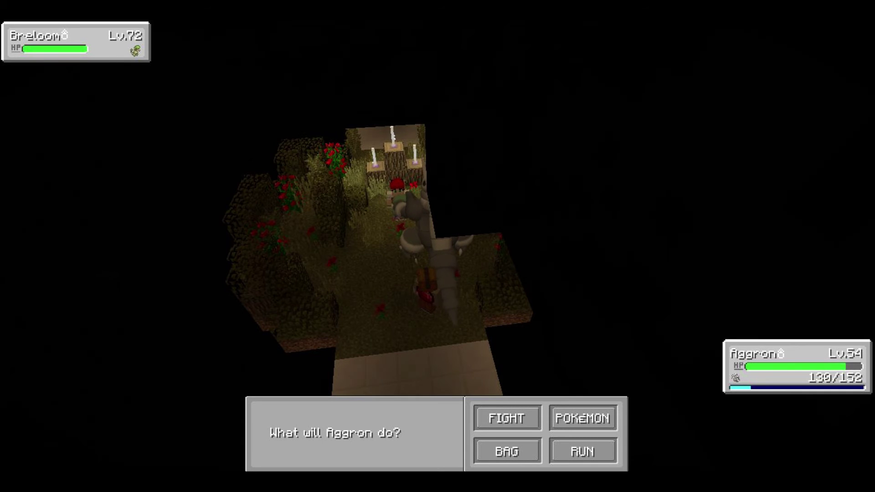
- Use Iron Tail on Breloom, then send out Mewtwo after Aggron faints
click(507, 417)
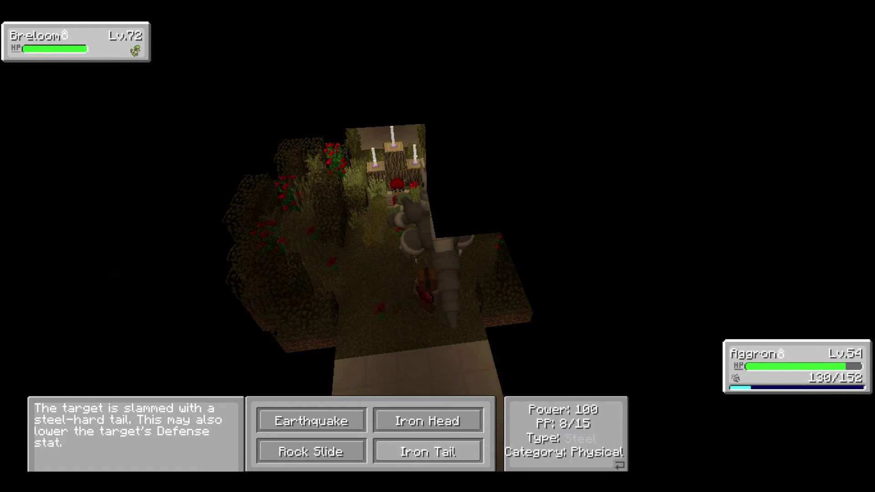
click(427, 451)
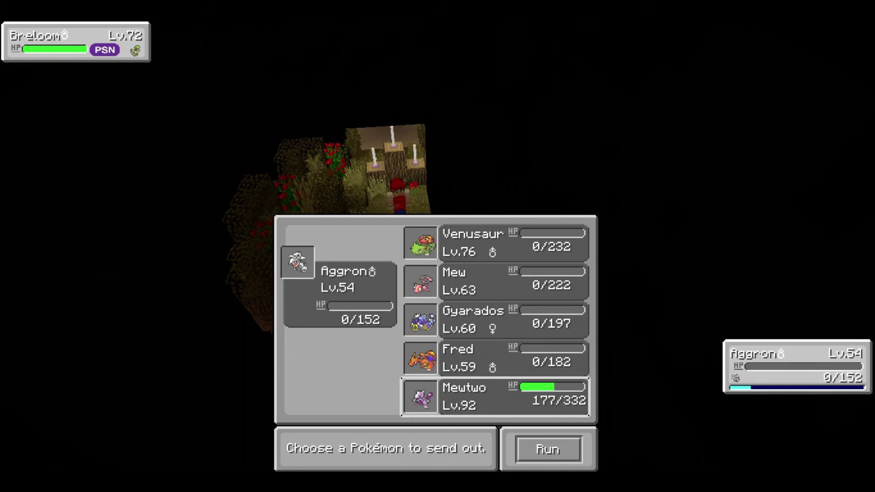
click(495, 397)
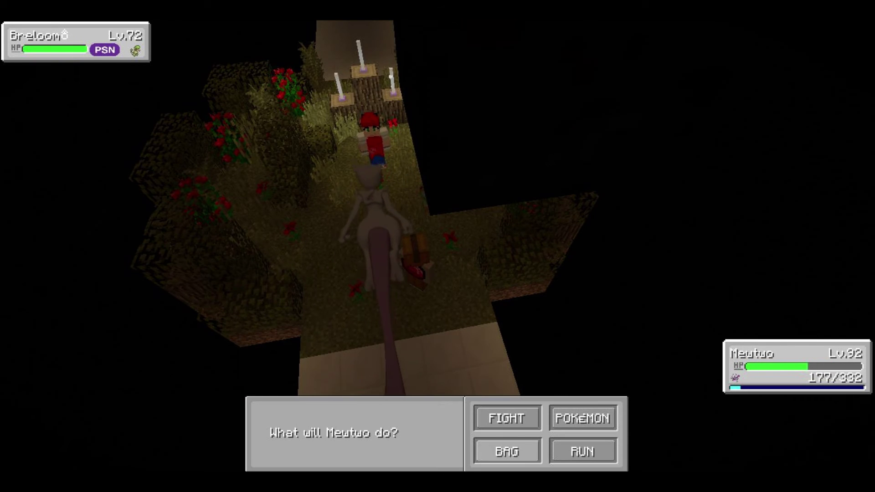
- Use a Revive from the bag on the fainted Venusaur
click(506, 451)
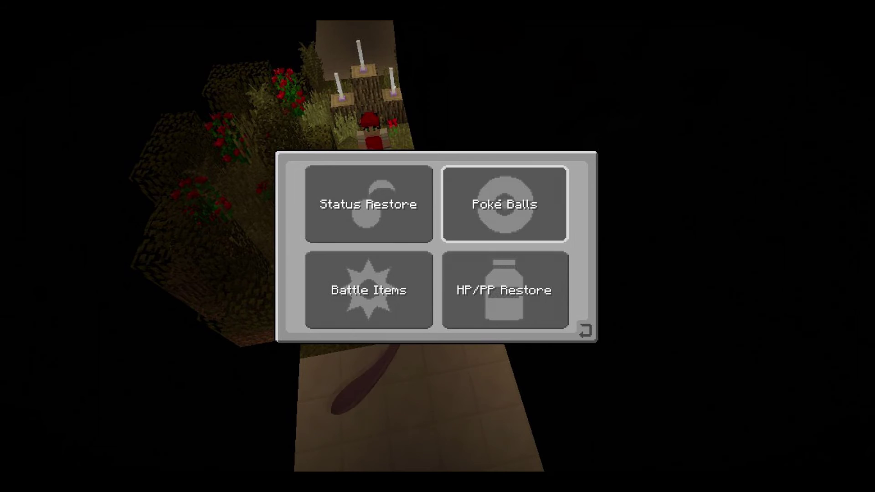
click(504, 290)
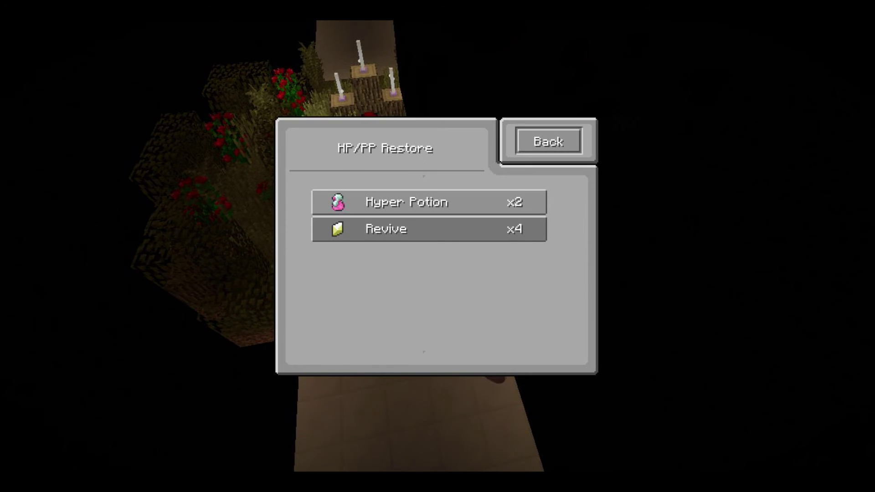
click(429, 229)
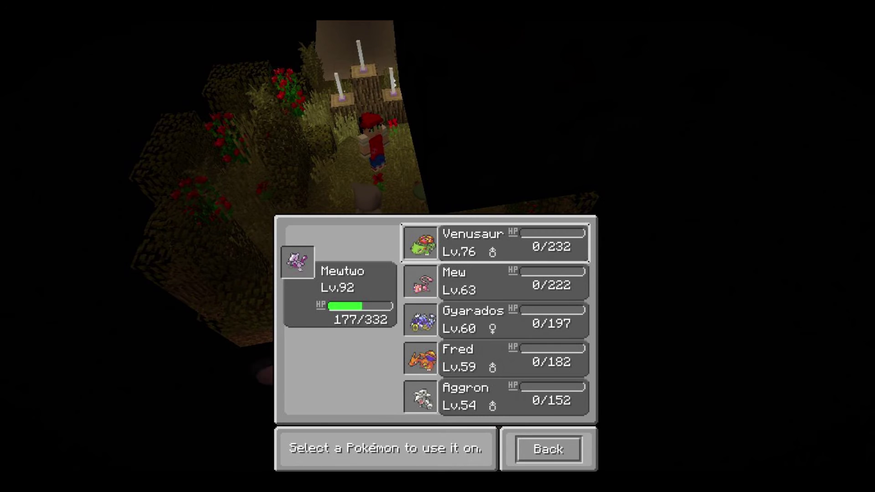
click(494, 242)
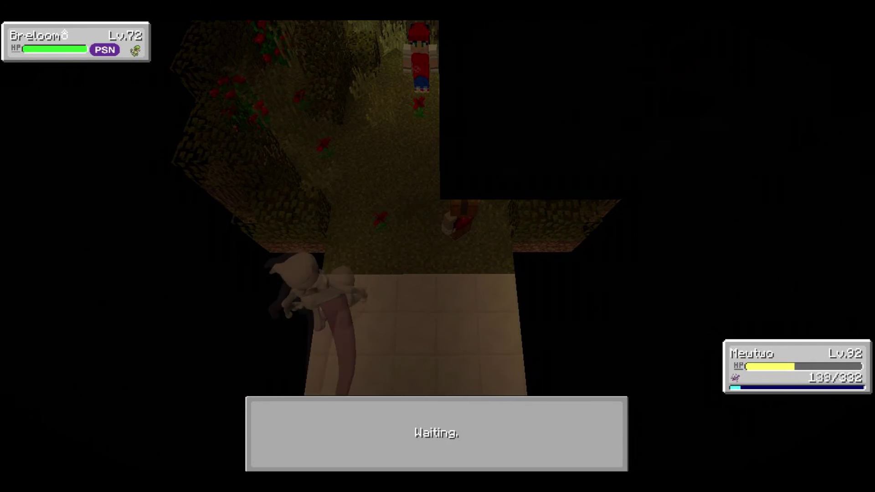
- Restore Mewtwo to 255/332 HP with Recover, then bring up the team to switch
click(507, 418)
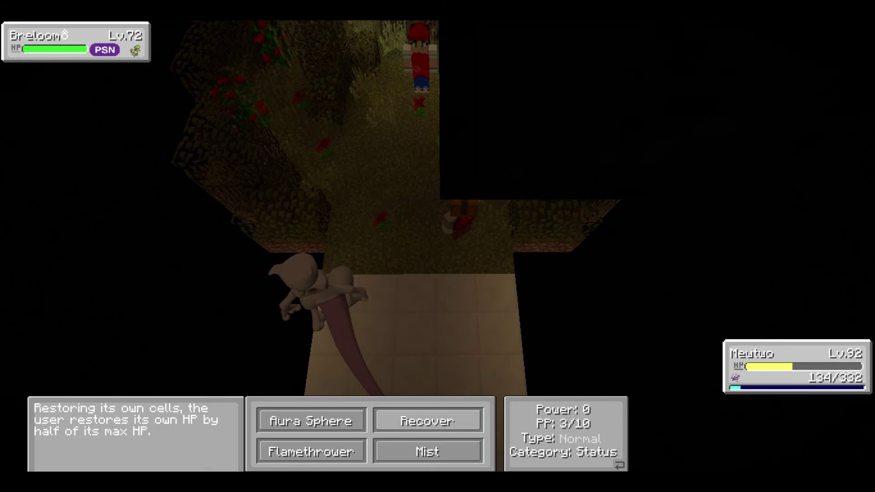
click(426, 418)
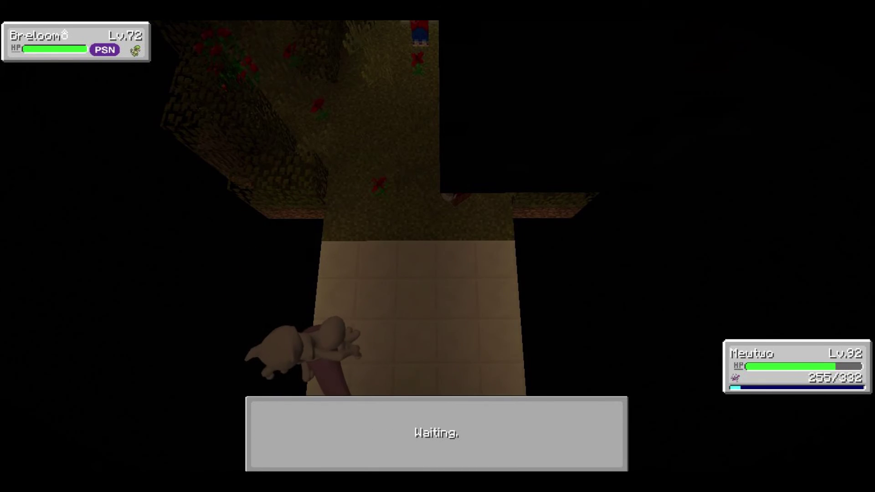
click(583, 417)
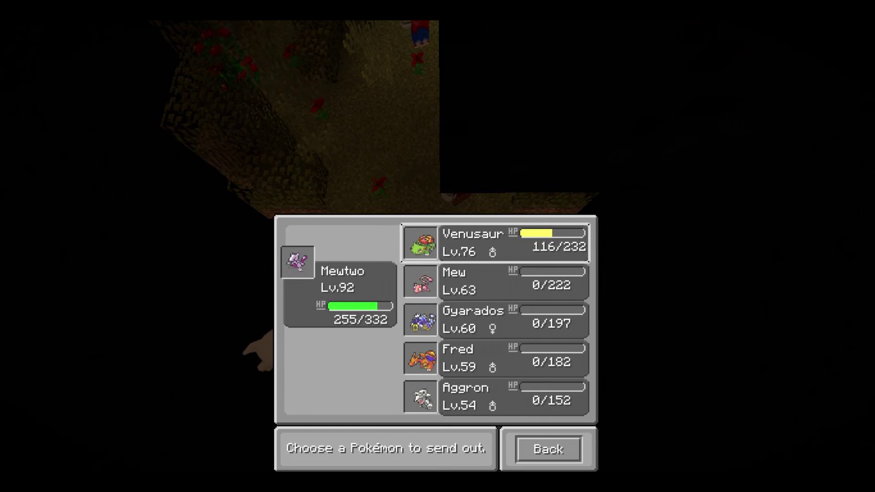
- Heal Venusaur with a healing item from the bag before switching it in
click(549, 450)
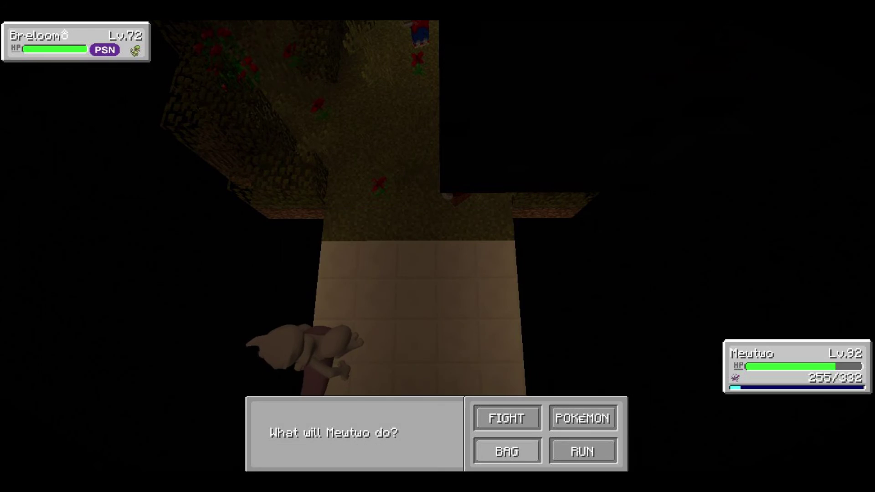
click(504, 449)
click(503, 290)
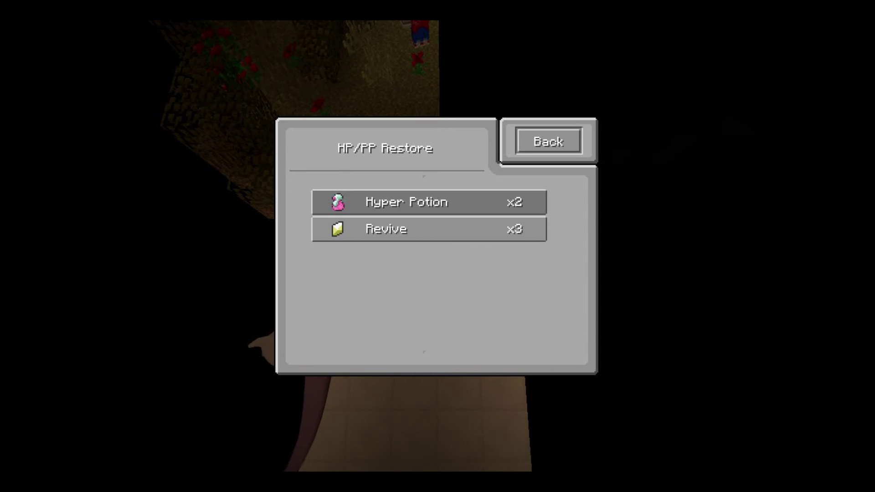
click(429, 203)
click(495, 242)
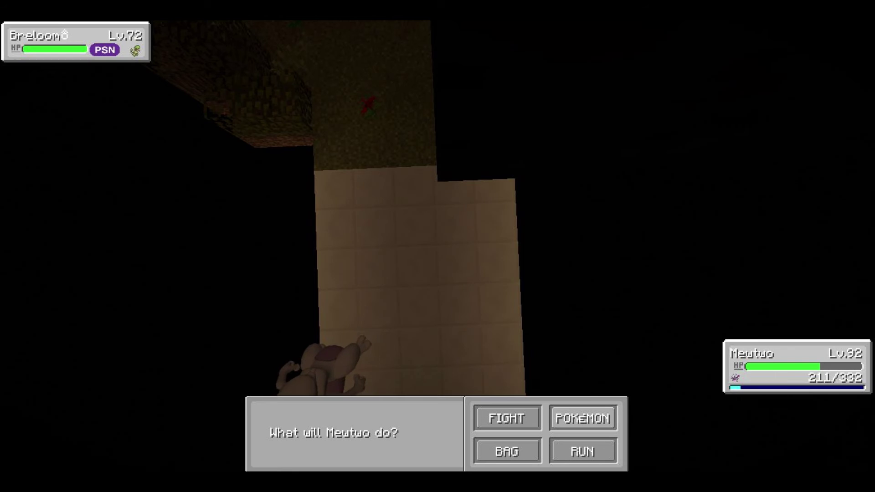
- Switch Mewtwo out for Venusaur and Mega Evolve it while using Synthesis
click(582, 417)
click(495, 243)
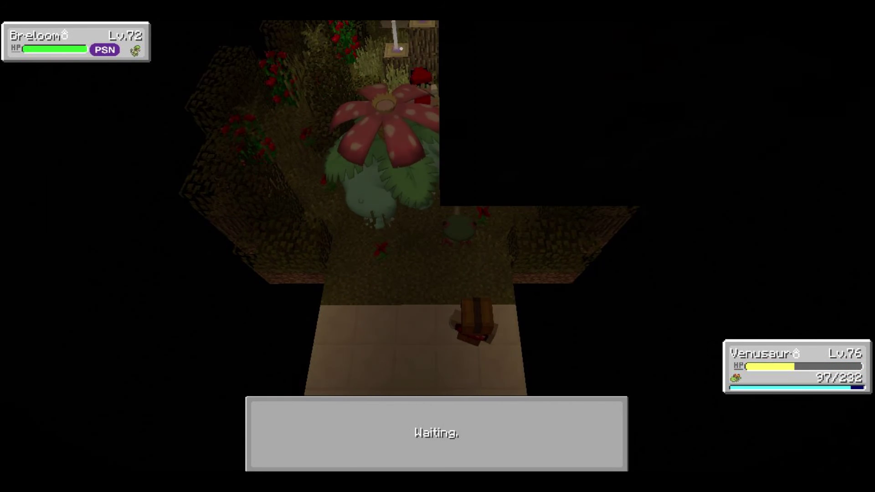
click(507, 419)
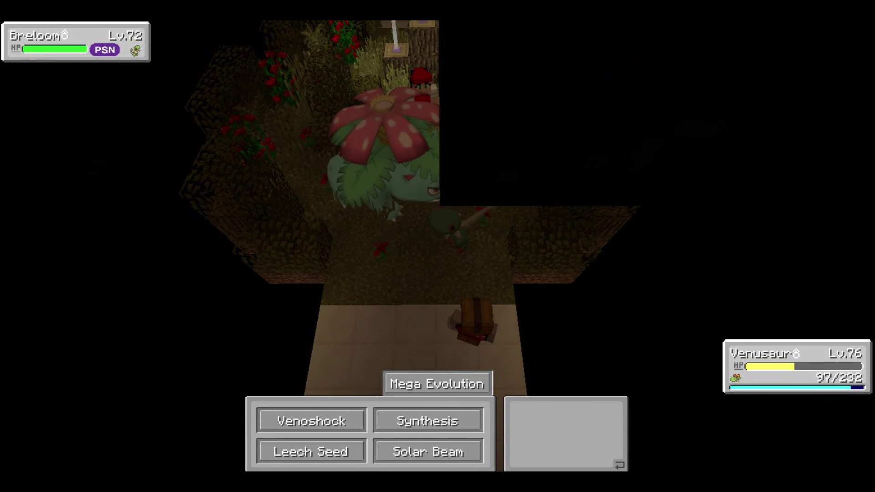
click(436, 384)
click(427, 422)
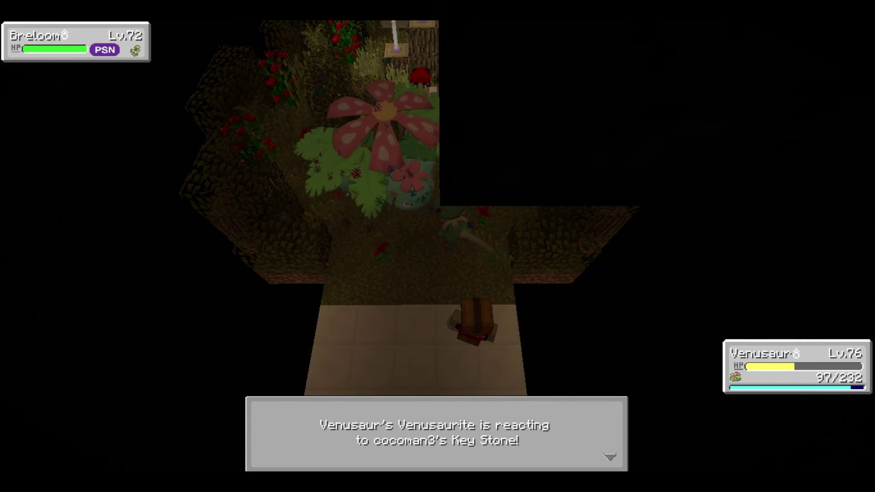
key(space)
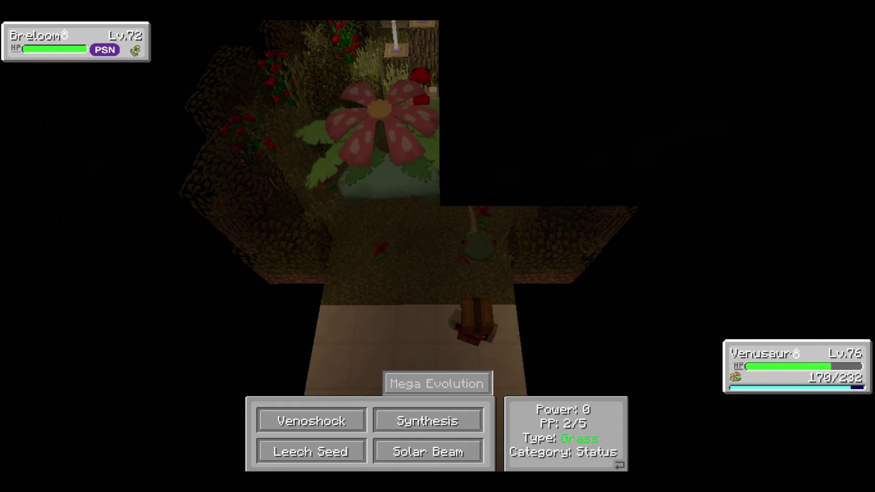
- Alternate Leech Seed and Synthesis on Breloom until it faints, winning the battle
click(312, 450)
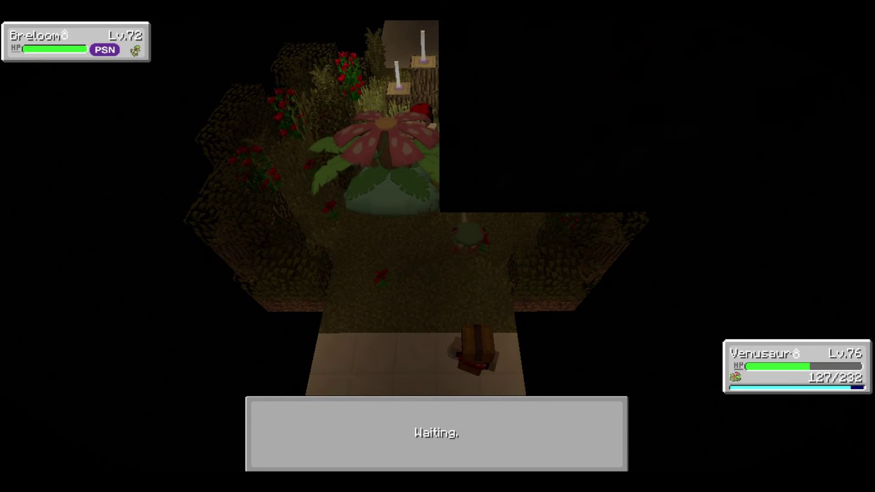
click(507, 417)
click(426, 418)
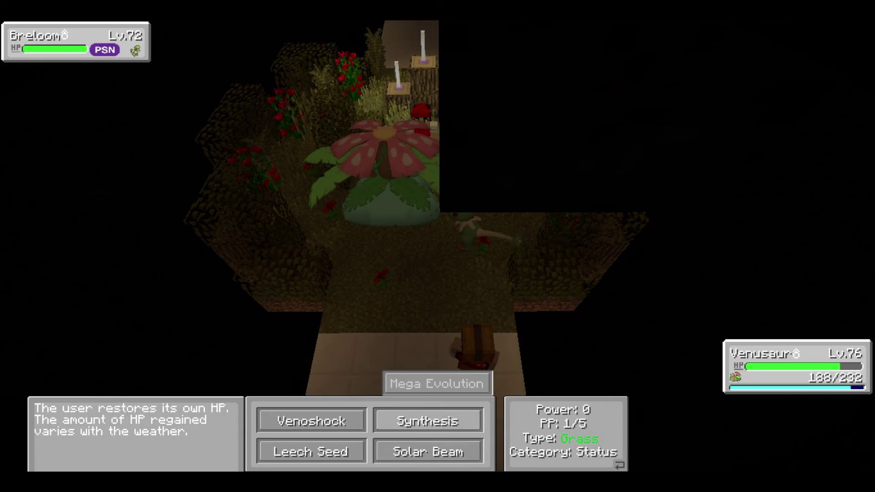
click(313, 451)
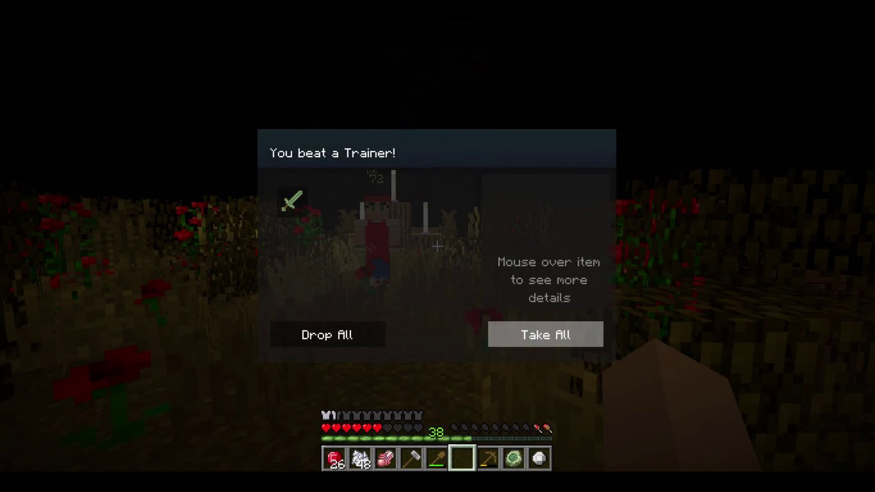
- Collect the Leaf Stone Sword reward and walk along the brown path
click(546, 334)
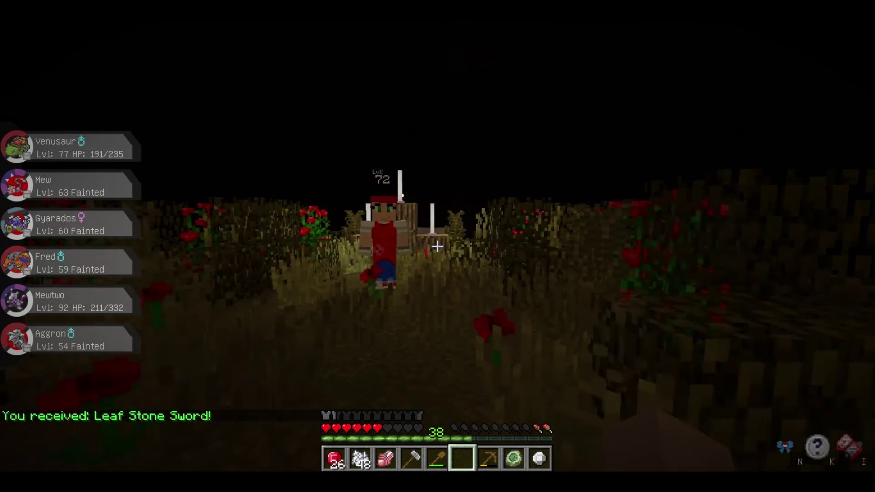
key(w)
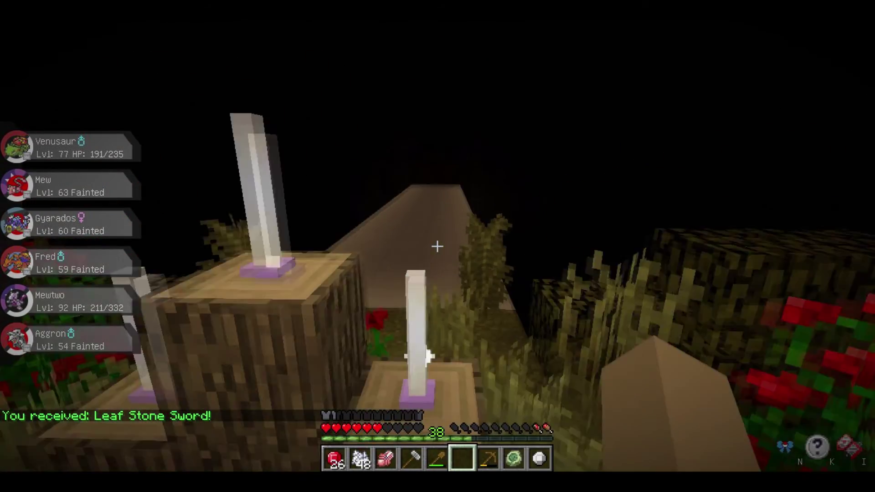
key(w)
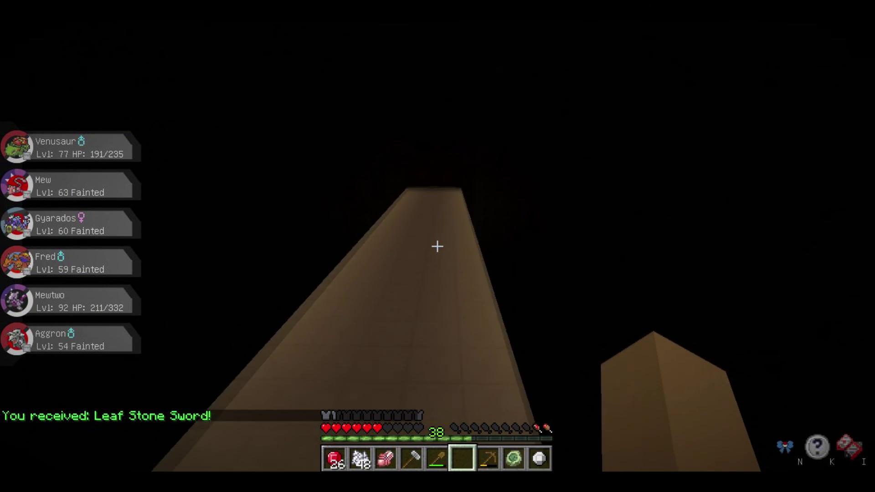
key(w)
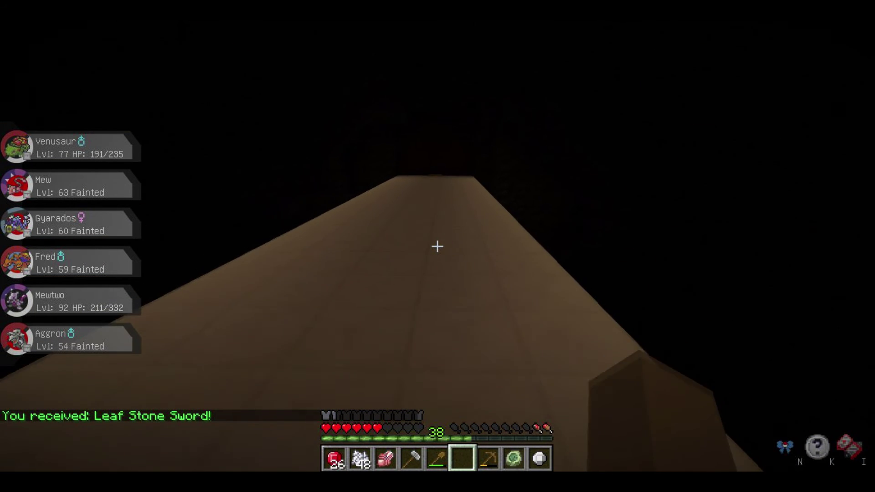
key(w)
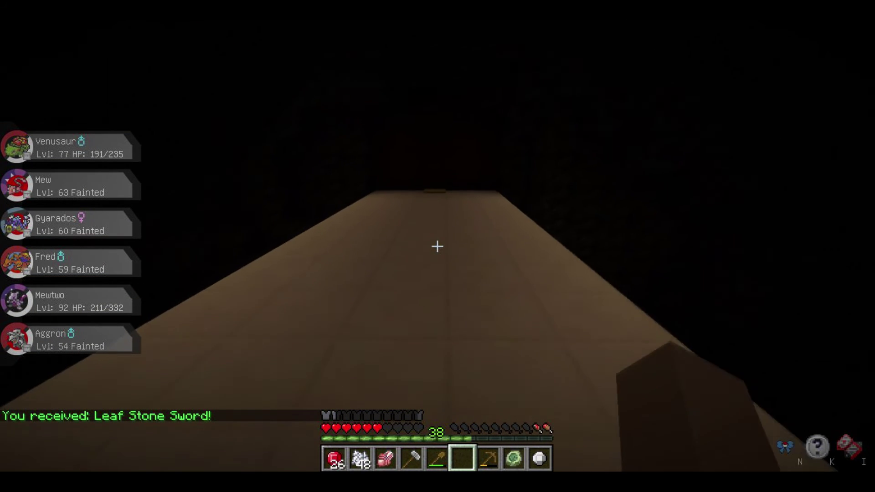
key(w)
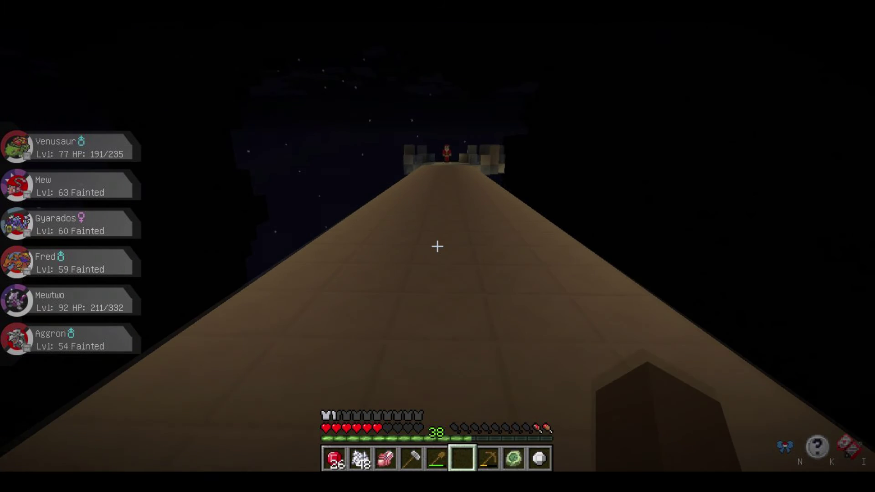
- Walk up to the Santa-dressed trainer at the icy arena to start the next battle
key(w)
key(w)
key(w)
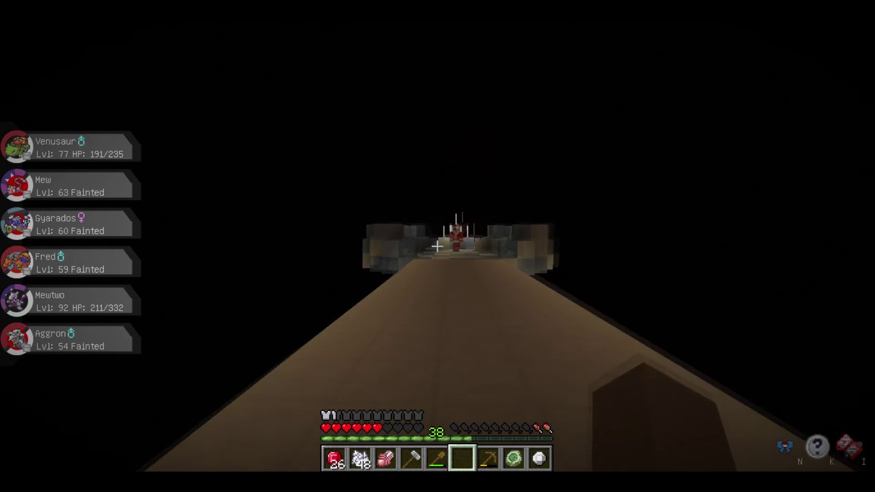
key(w)
key(w)
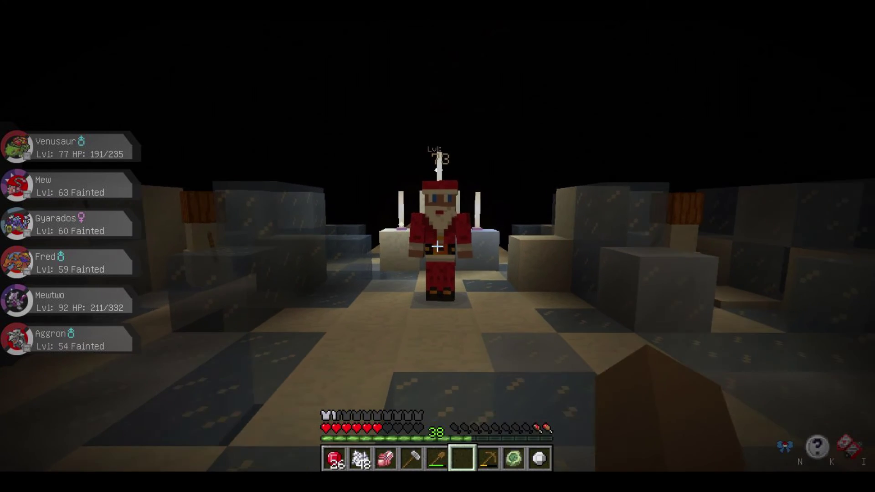
key(s)
key(w)
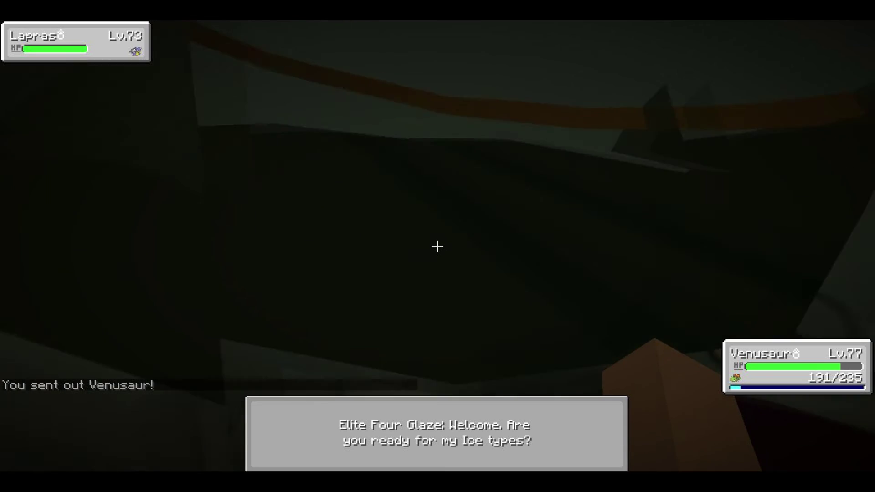
- Attack Glaze's Lapras with Venoshock over the opening turns
click(504, 416)
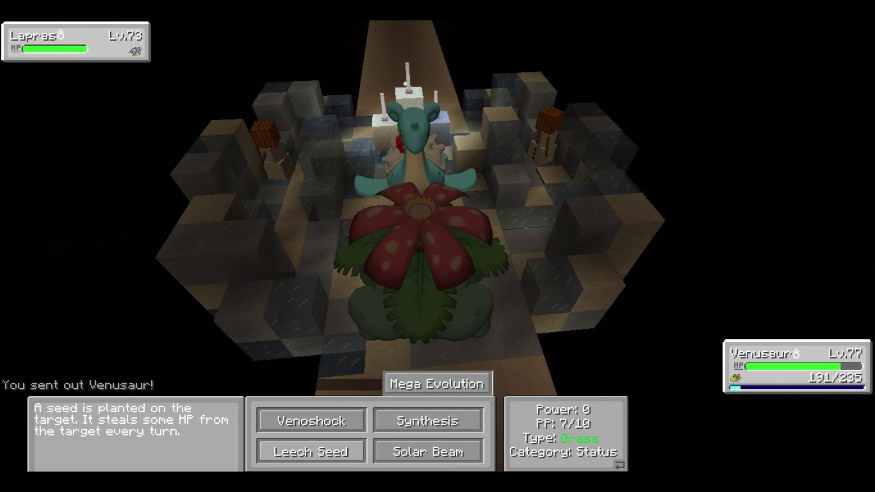
click(436, 384)
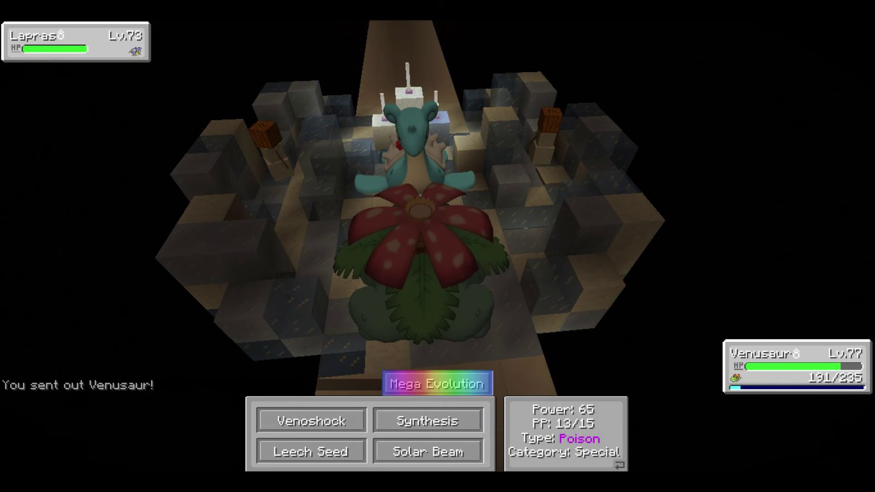
click(311, 420)
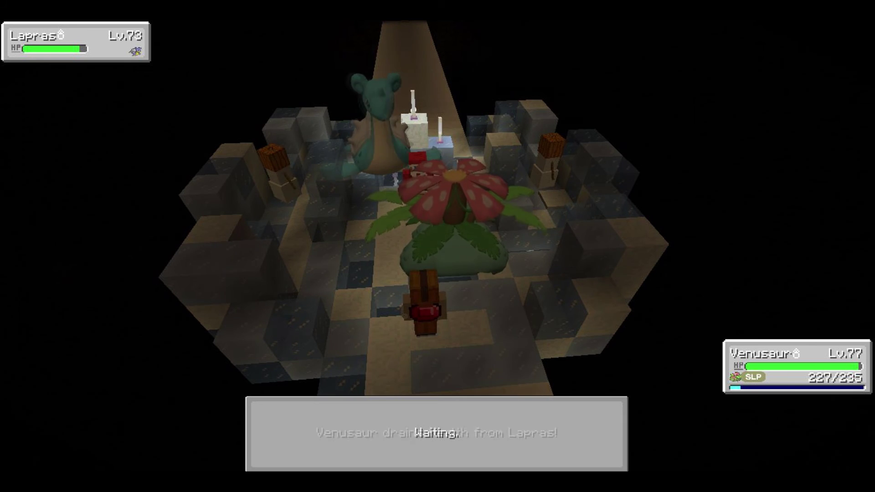
click(504, 416)
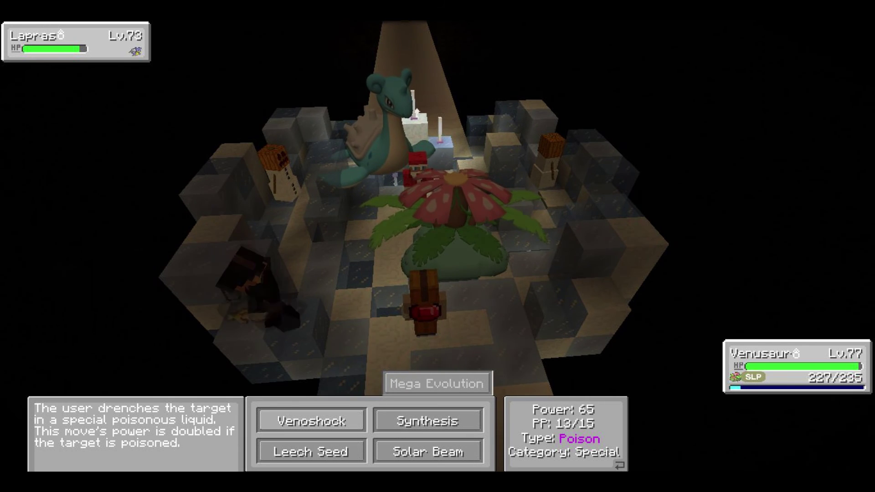
click(311, 420)
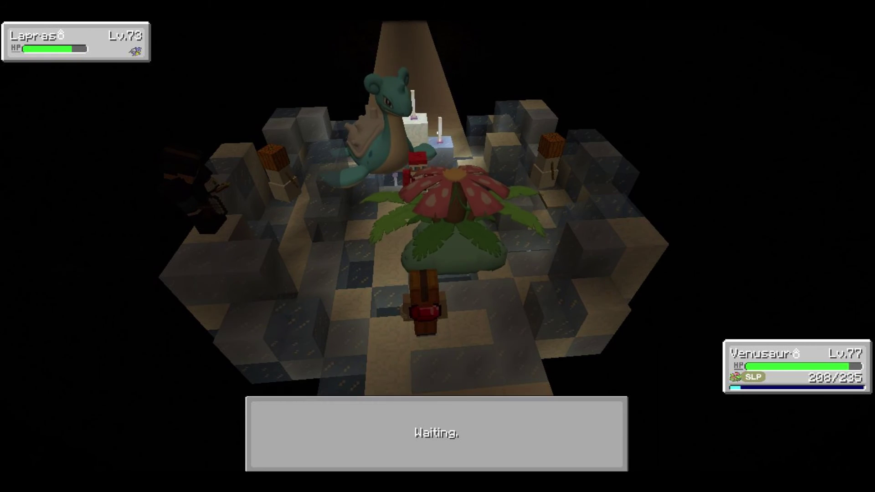
- Fire Solar Beam at Lapras and follow up with Venusaur's next attack
click(507, 417)
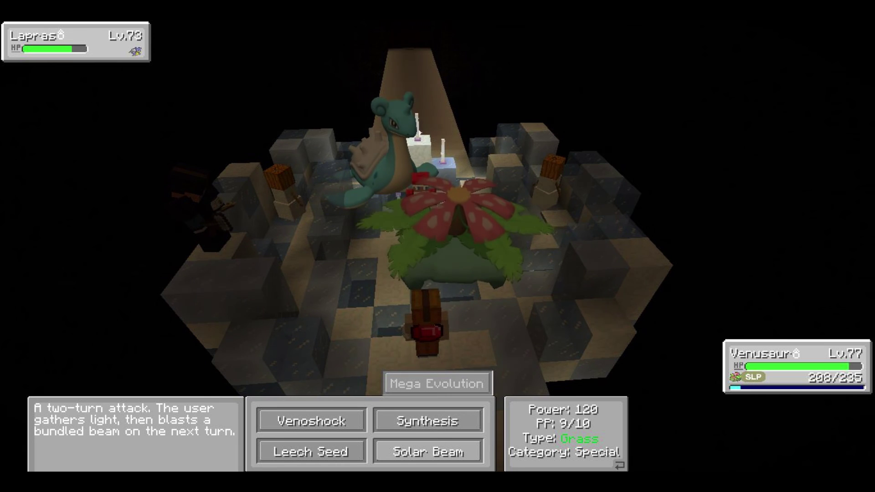
click(428, 451)
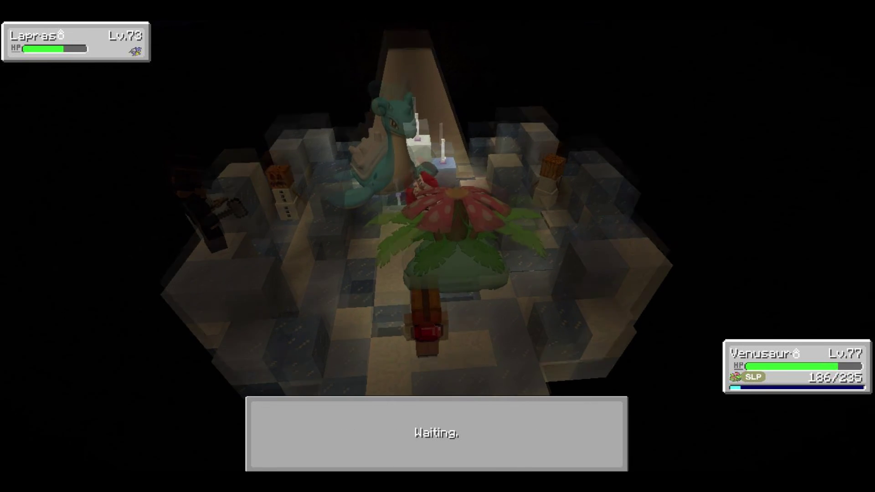
click(505, 417)
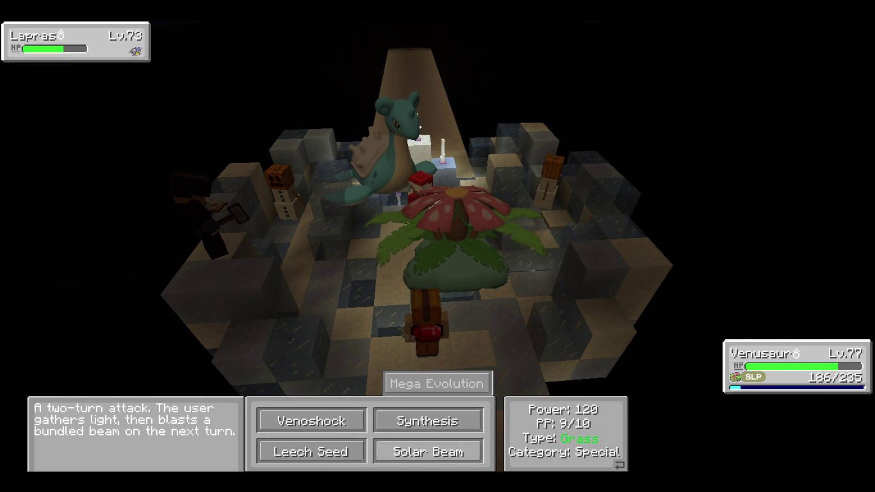
click(428, 451)
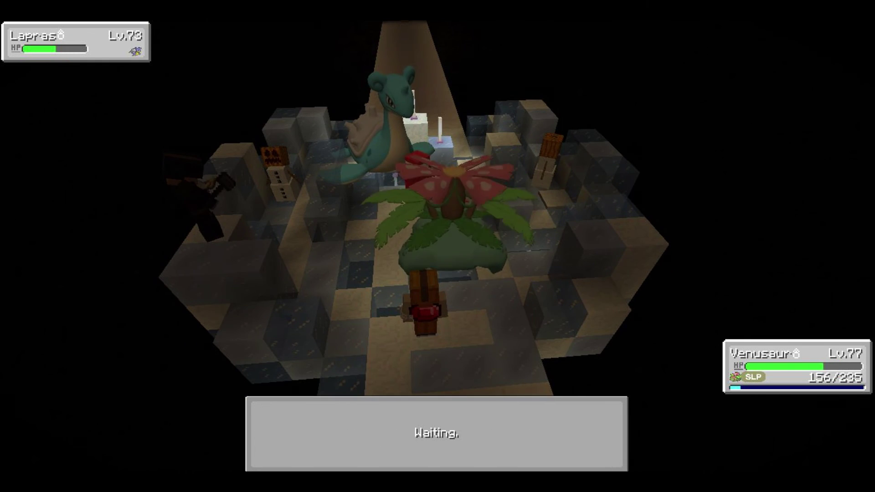
- Finish Lapras off with Venoshock, bringing out Glaceon
click(507, 417)
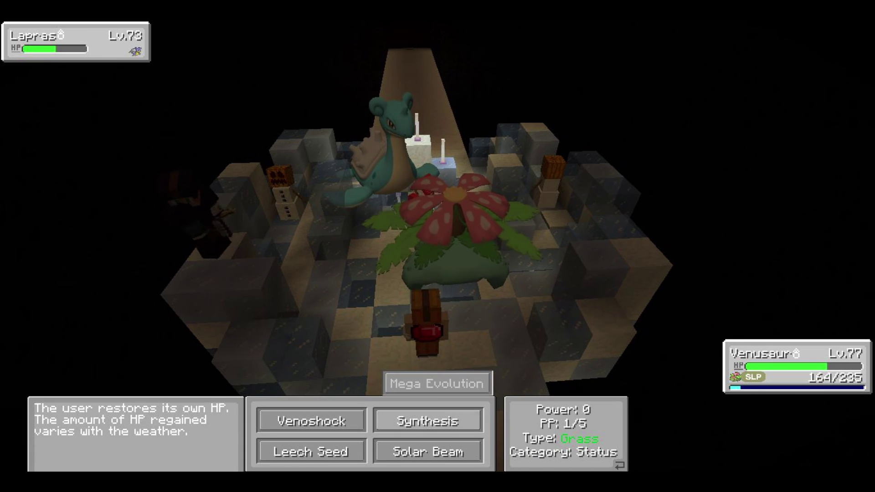
click(315, 420)
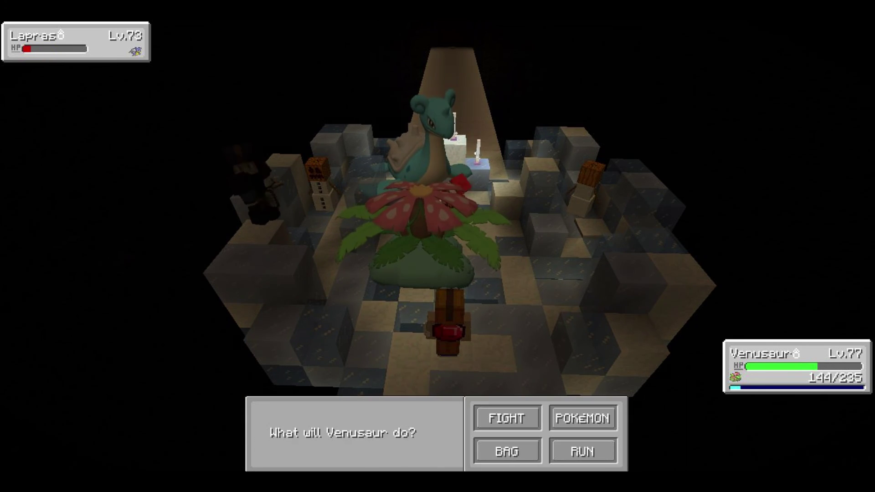
click(506, 417)
click(313, 419)
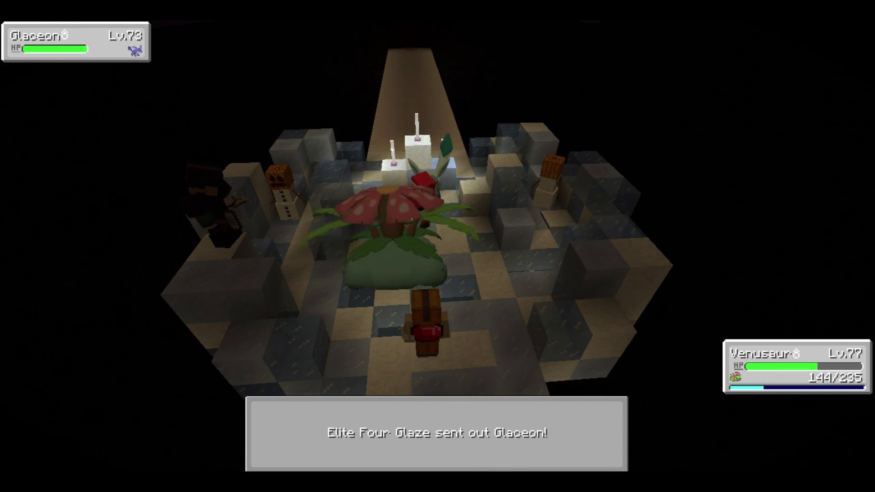
- Plant Leech Seed on Glaceon with Venusaur
click(506, 416)
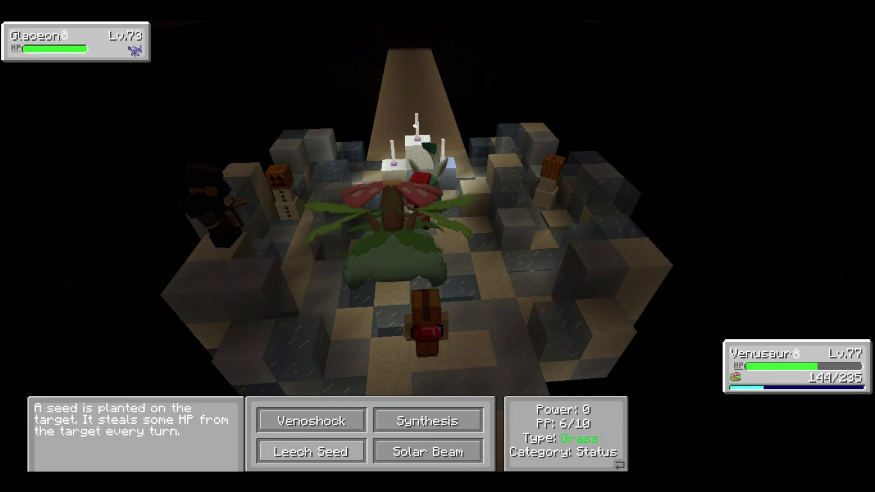
click(310, 451)
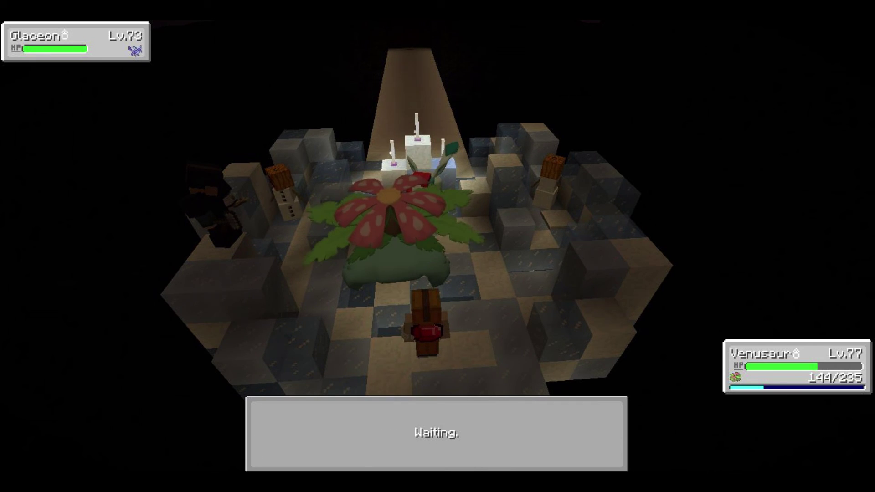
click(507, 416)
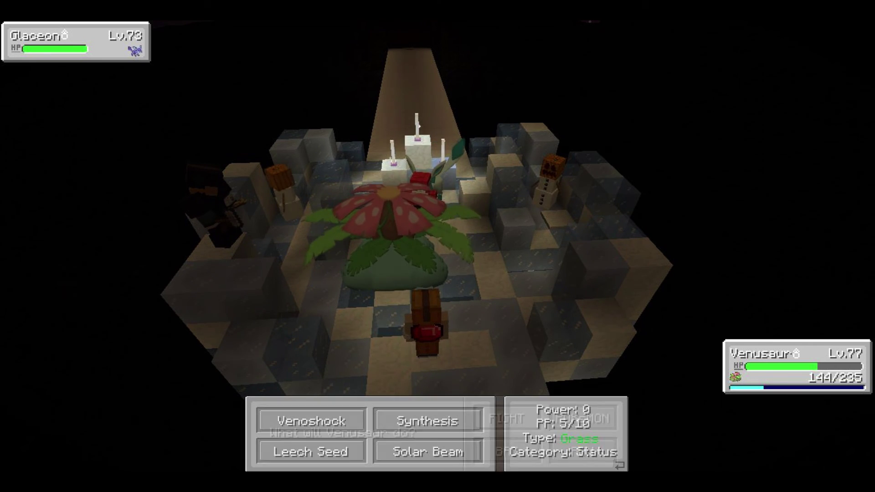
click(311, 451)
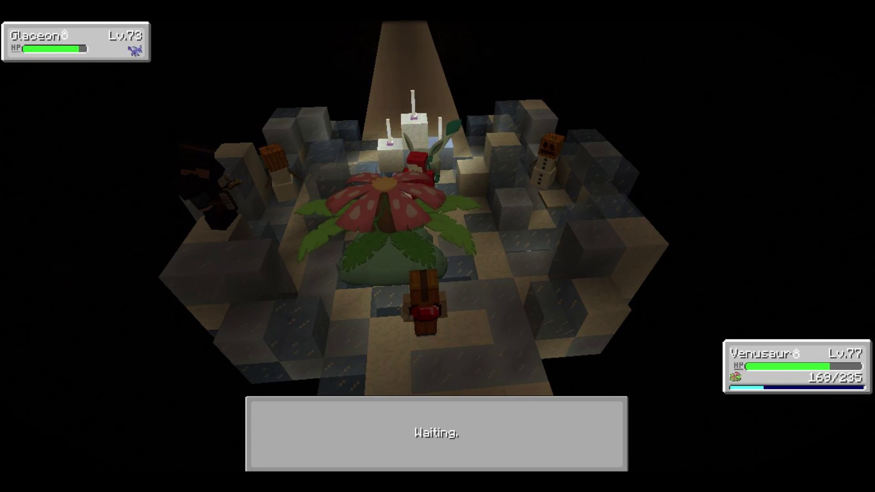
- Knock out Glaceon with two Venoshock attacks, bringing out Weavile
click(508, 417)
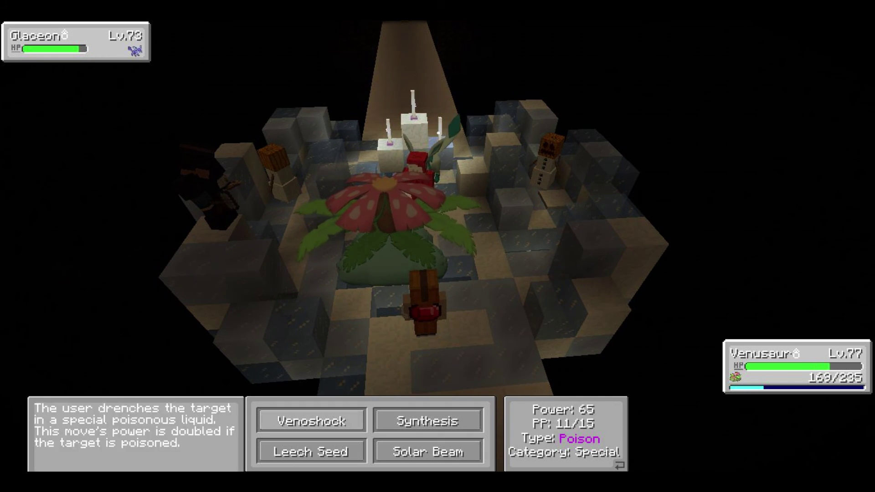
click(311, 420)
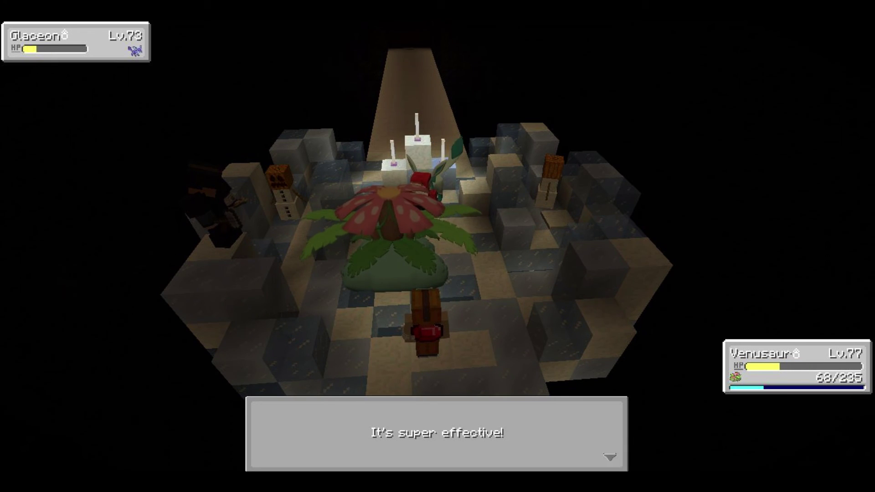
click(503, 416)
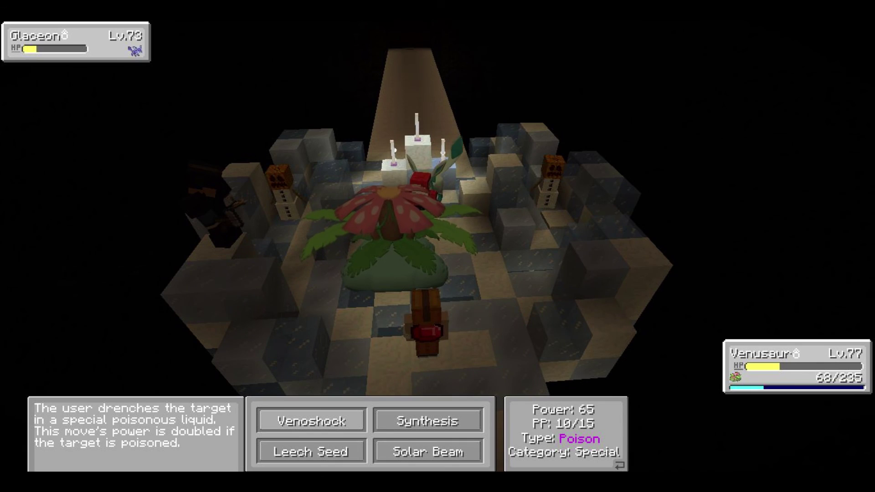
click(311, 421)
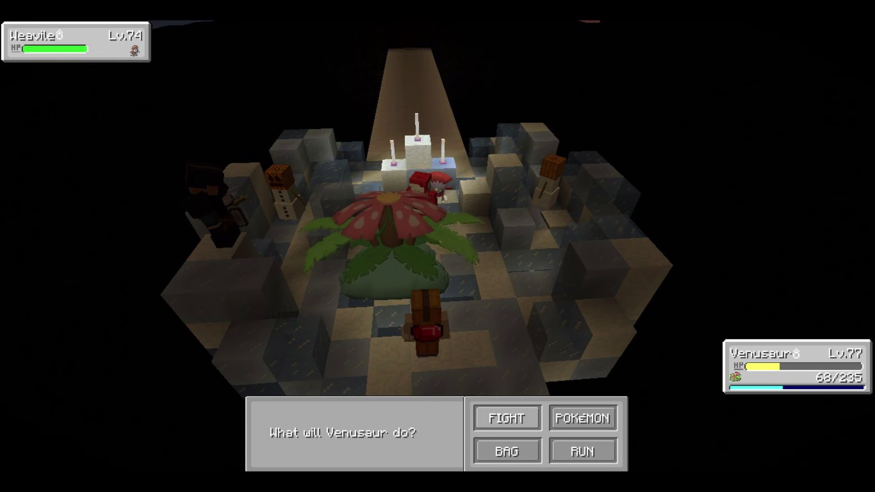
- Seed Weavile with Leech Seed, then attack it with Venoshock before Venusaur faints
click(506, 417)
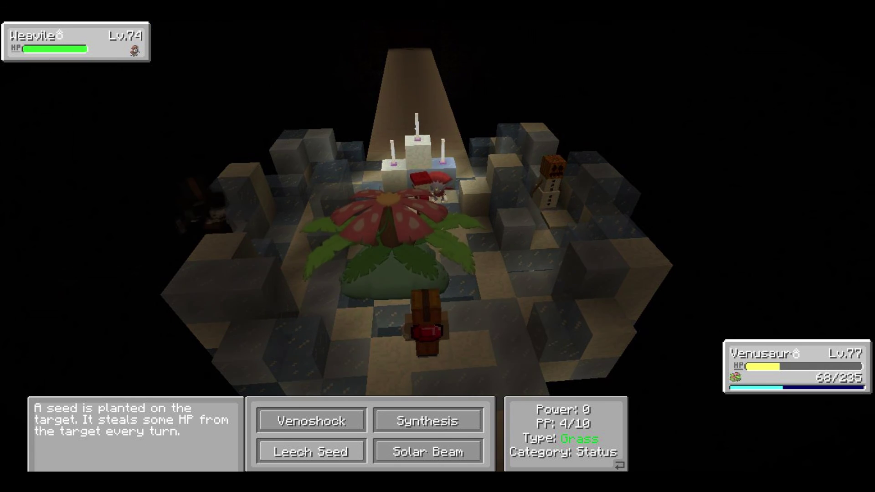
click(310, 452)
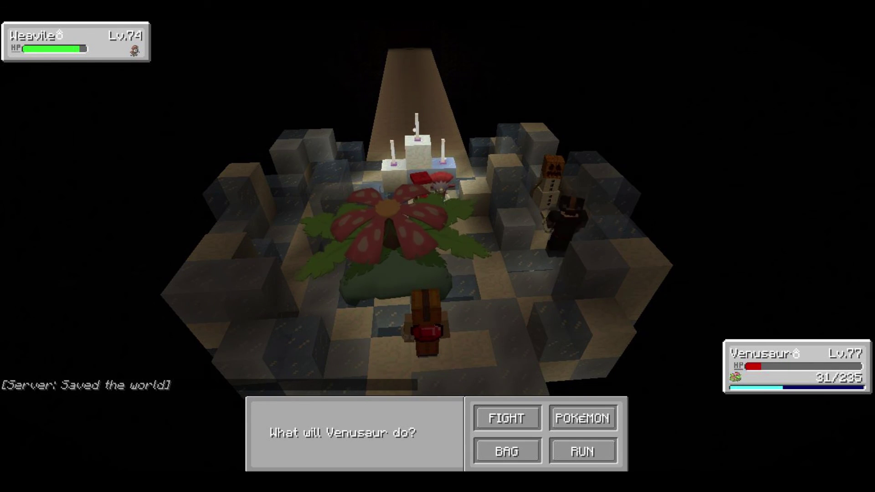
click(507, 417)
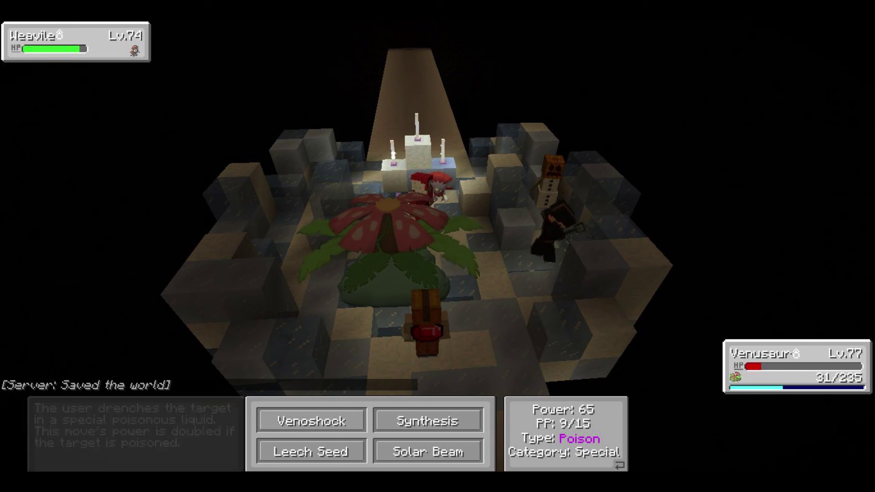
click(311, 420)
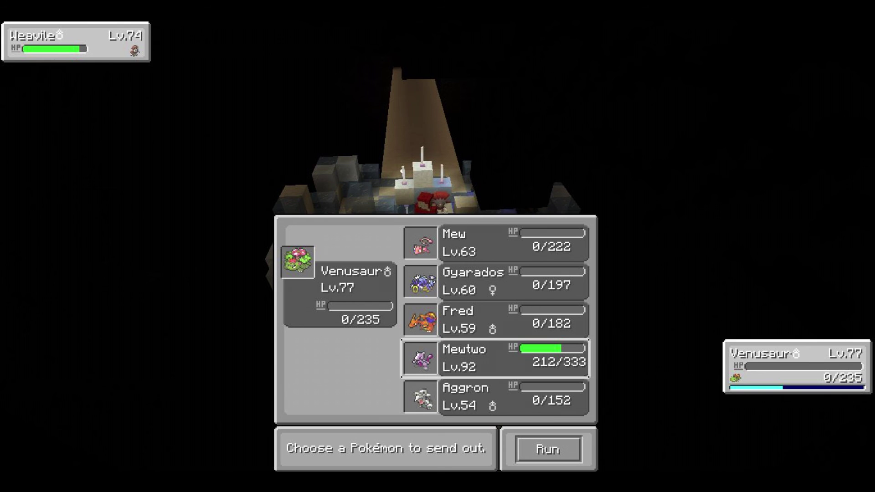
- Send out Mewtwo against Weavile and use Mist, then Recover
click(494, 357)
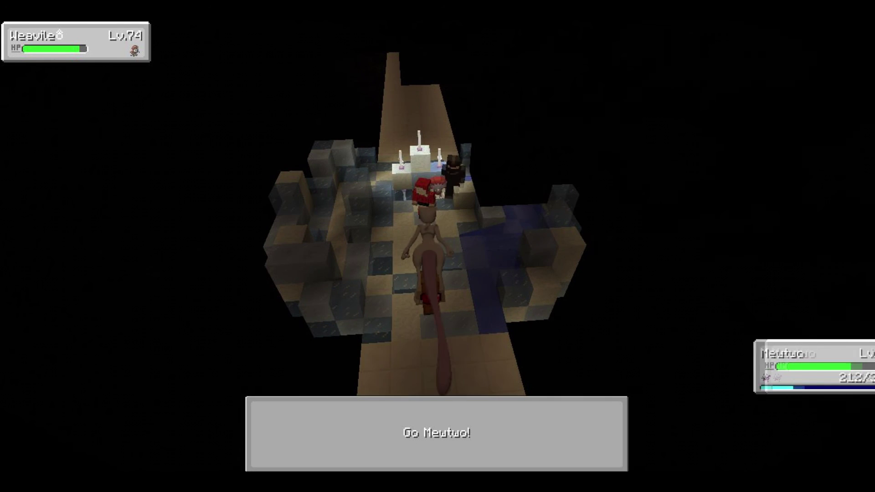
click(507, 417)
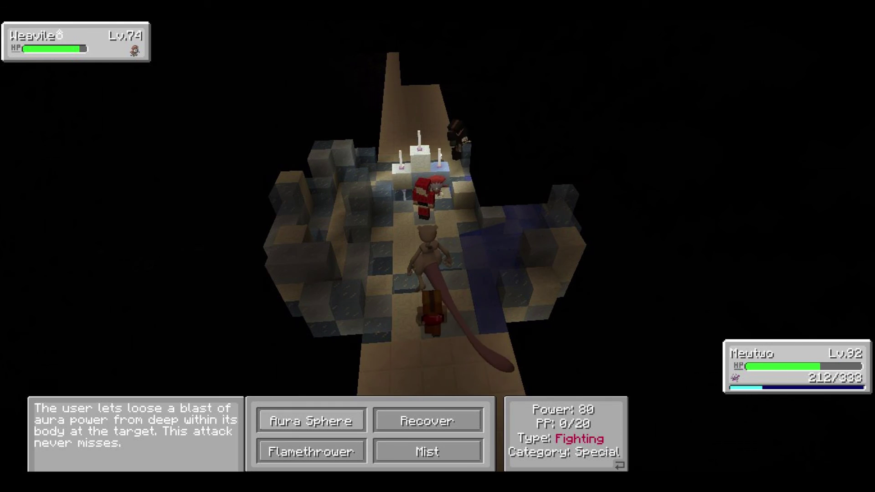
click(427, 451)
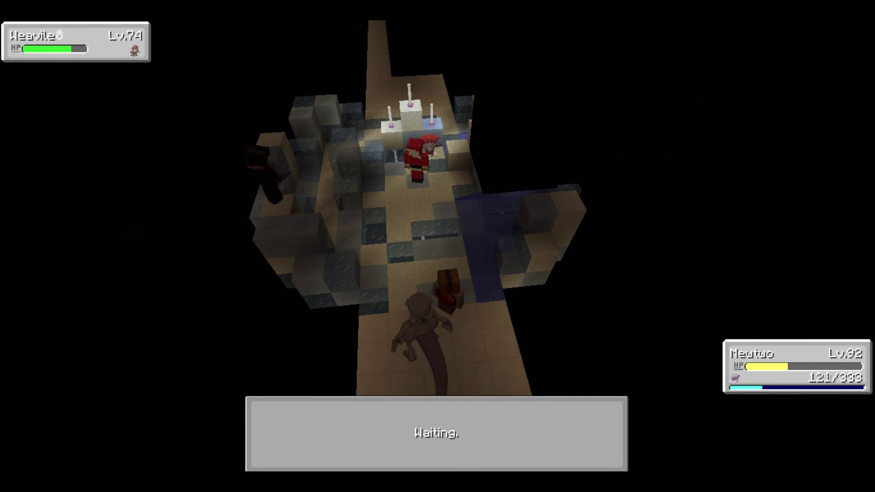
click(507, 419)
click(415, 418)
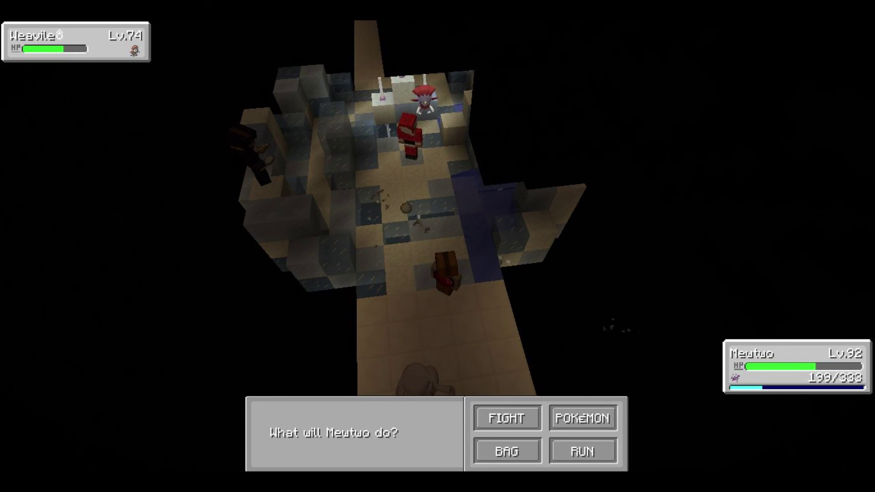
- Keep Mewtwo healed with Recover and shielded with Mist over the next turns
click(503, 417)
click(428, 420)
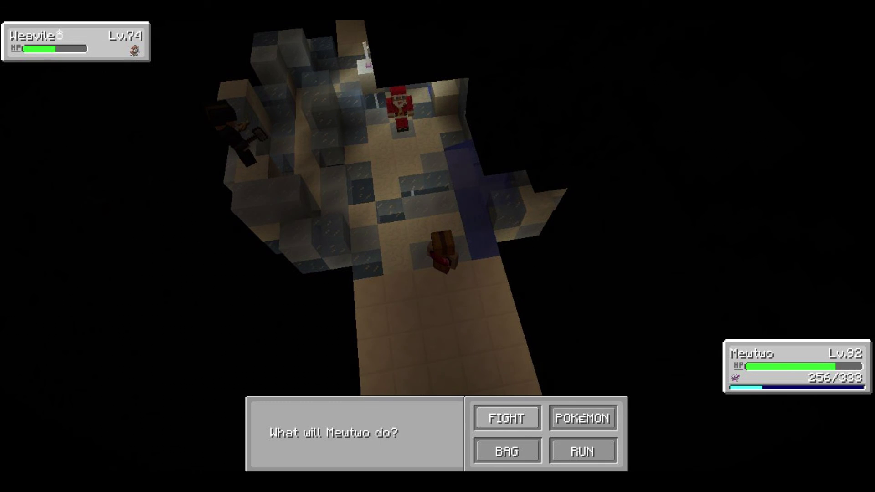
click(507, 417)
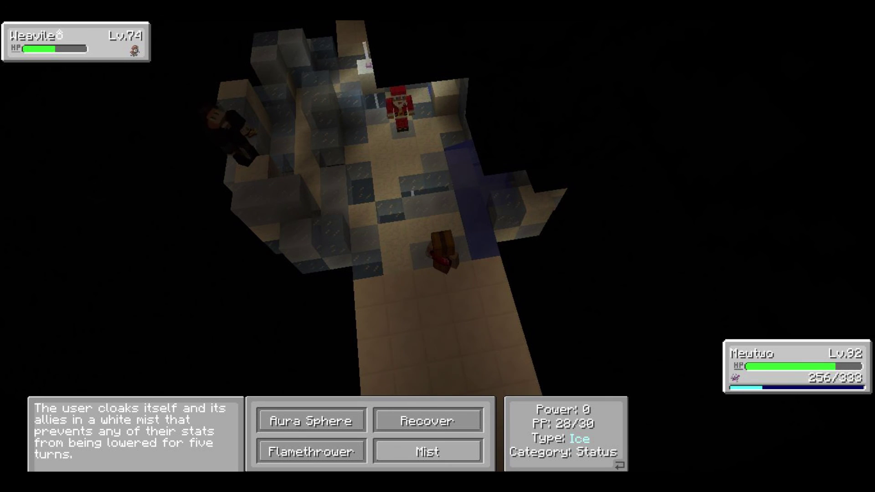
click(428, 451)
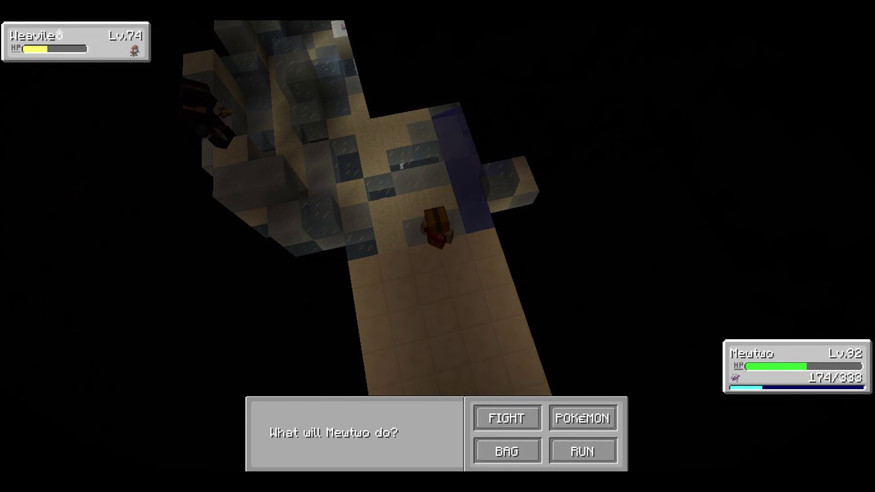
click(506, 417)
click(428, 450)
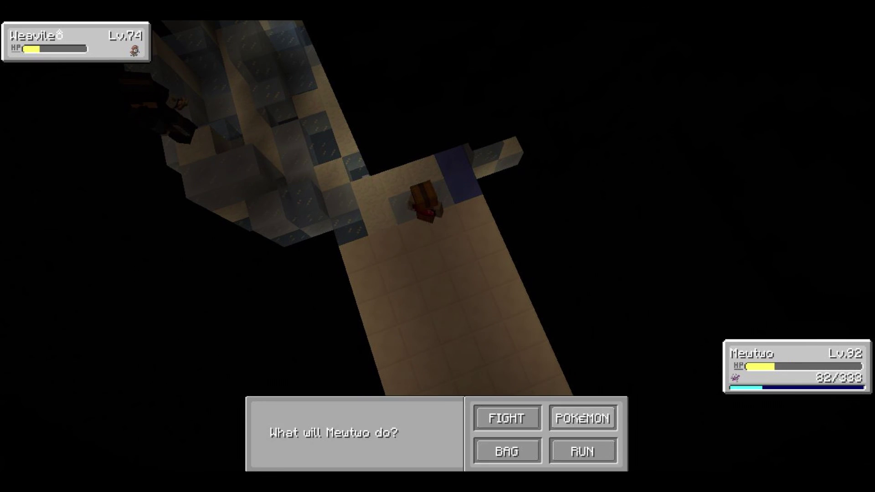
- Check the party for a switch, then back out to the item bag
click(581, 417)
click(549, 448)
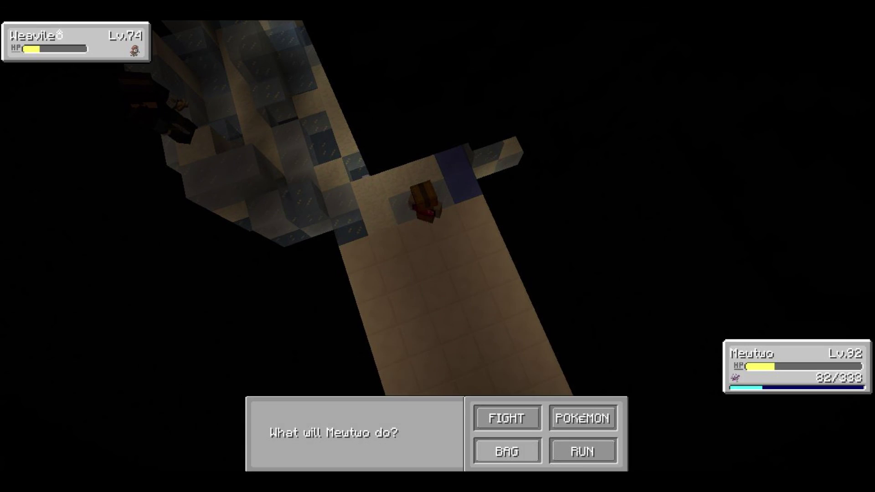
click(507, 451)
- Heal Mewtwo with a Hyper Potion from the HP/PP Restore items
click(505, 204)
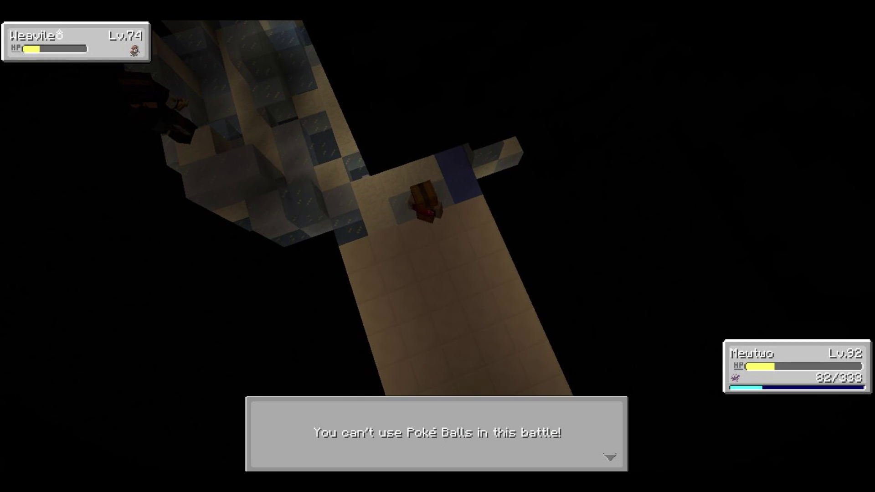
click(502, 289)
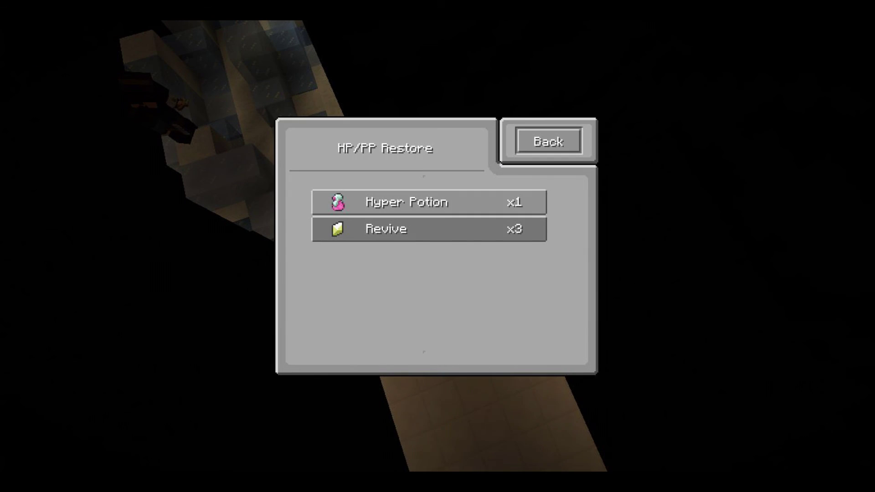
click(444, 230)
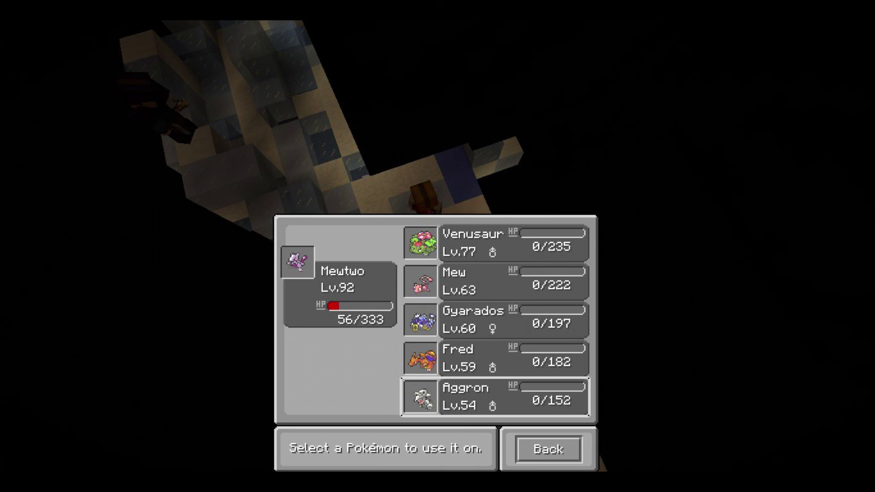
click(548, 449)
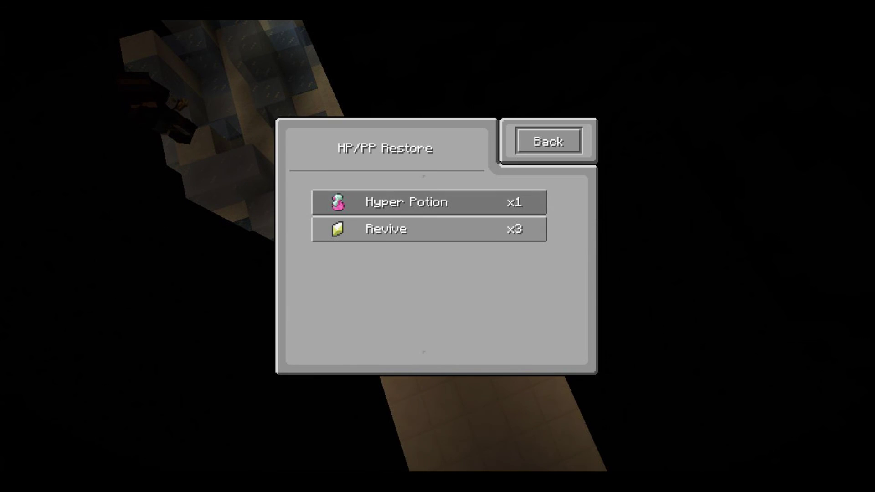
click(429, 201)
click(340, 294)
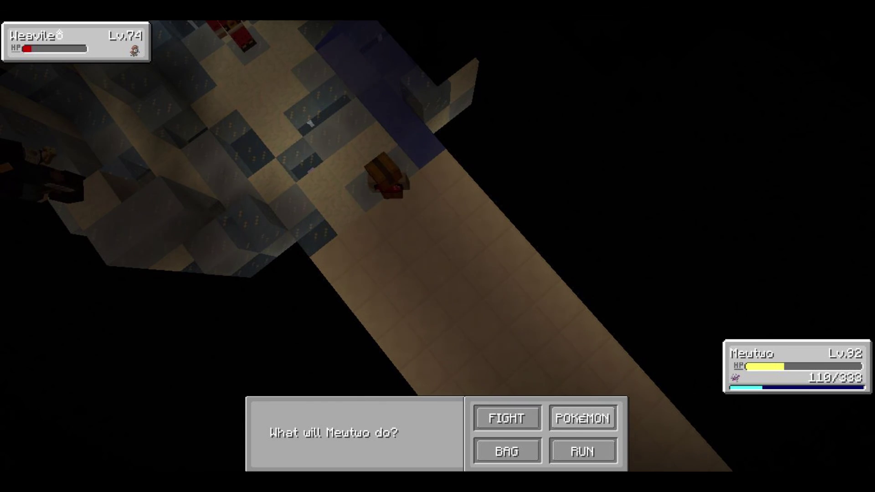
- Revive the fainted Fred from the bag so it can replace Mewtwo
click(582, 418)
click(548, 450)
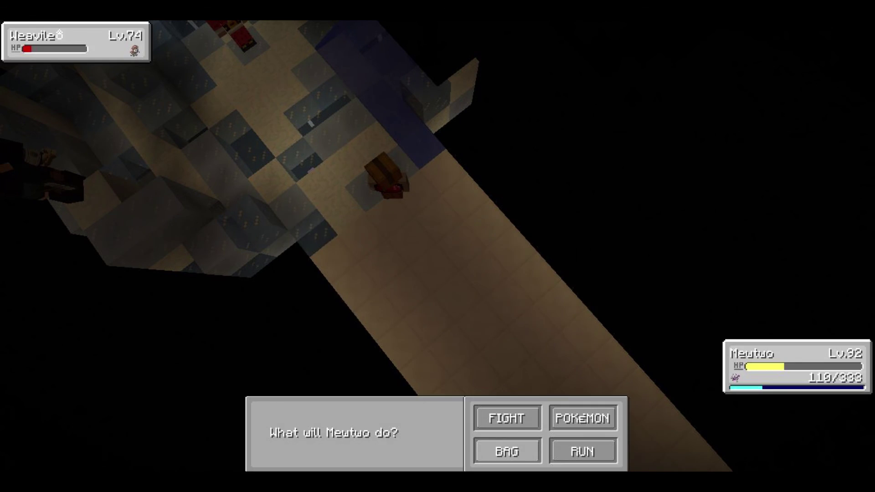
click(503, 448)
click(506, 204)
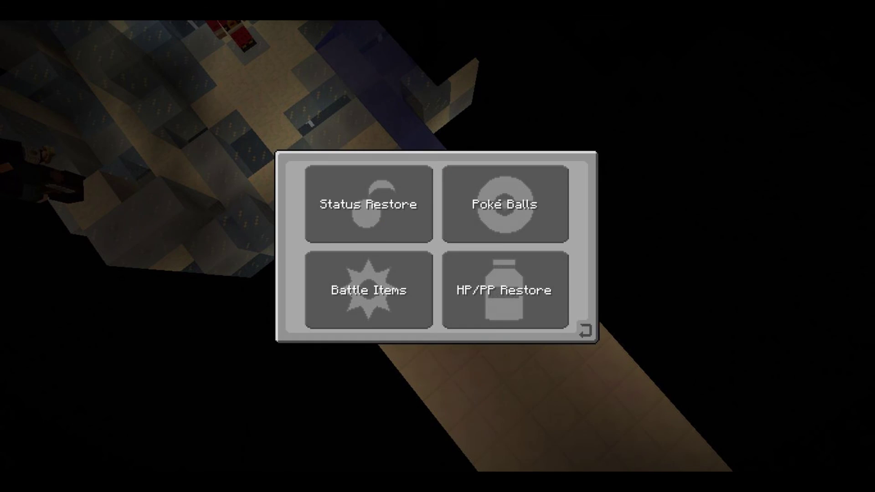
click(504, 283)
click(430, 201)
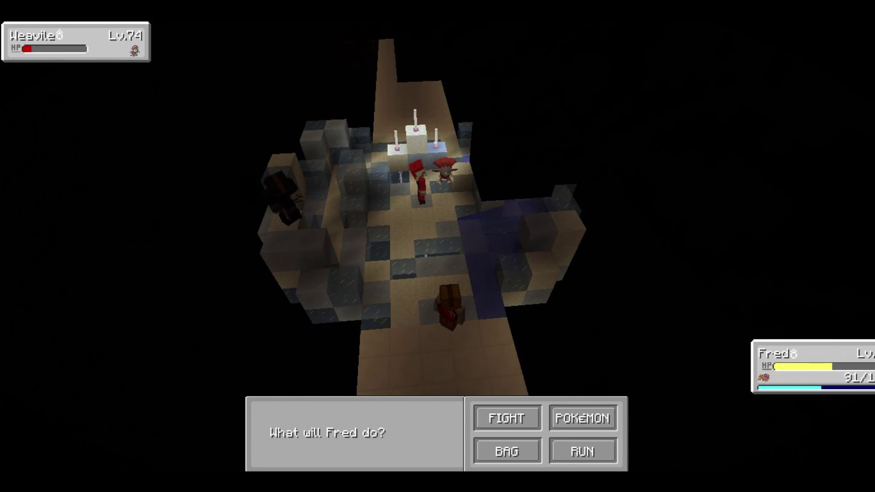
- Attack the nearly fainted Weavile with Fred's Dragon Rage
click(503, 416)
click(312, 451)
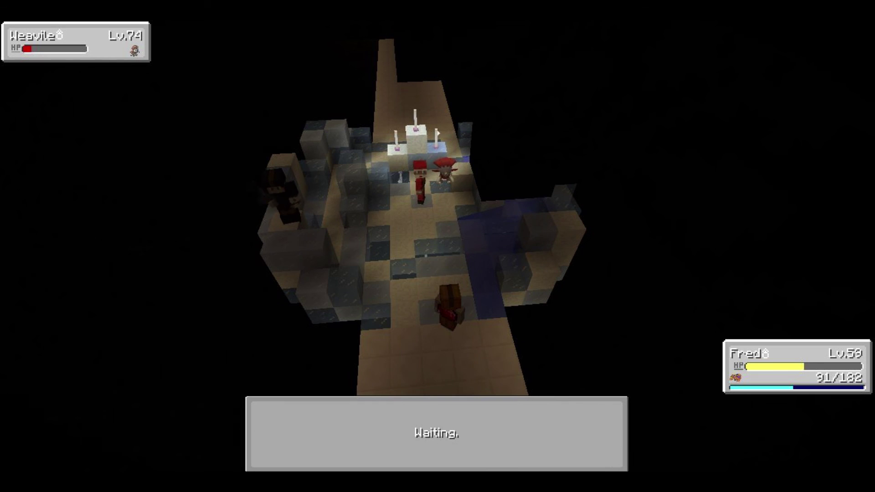